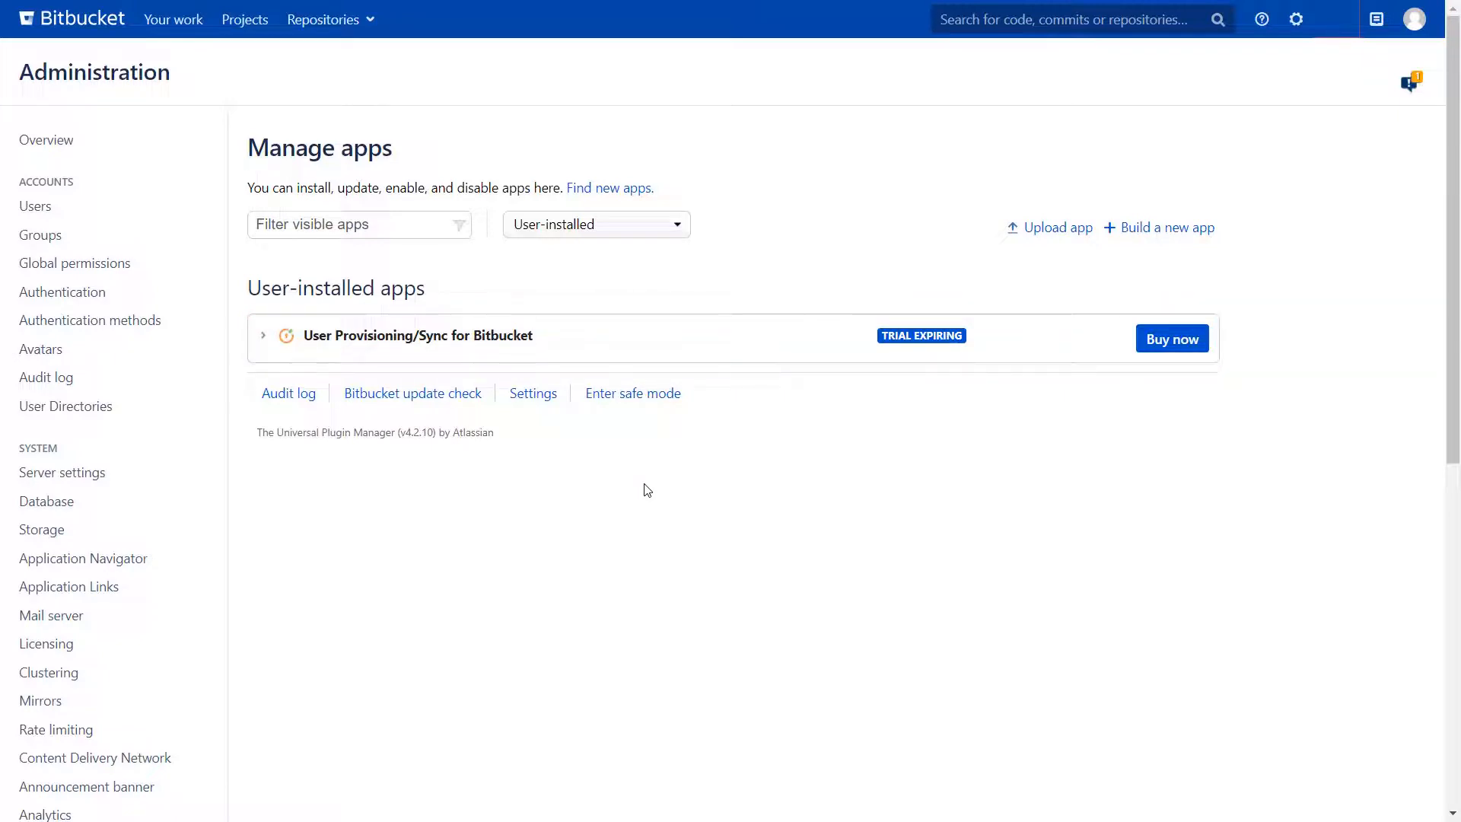
Open the miniOrange User Provisioning add-on and choose Azure Active Directory as the provider with the SCIM setup method.
left_click(274, 338)
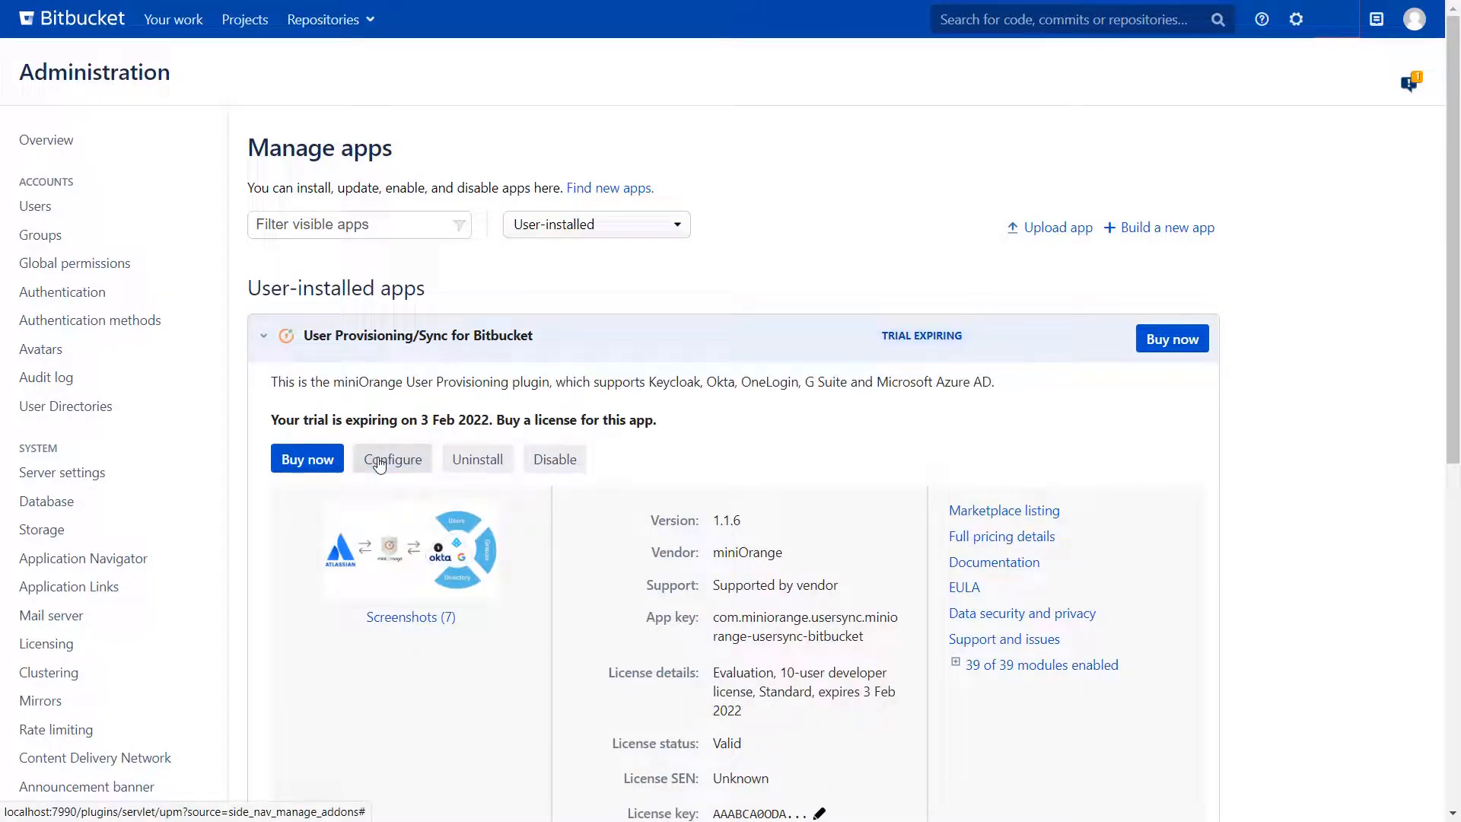
scroll(378, 464, "down", 8)
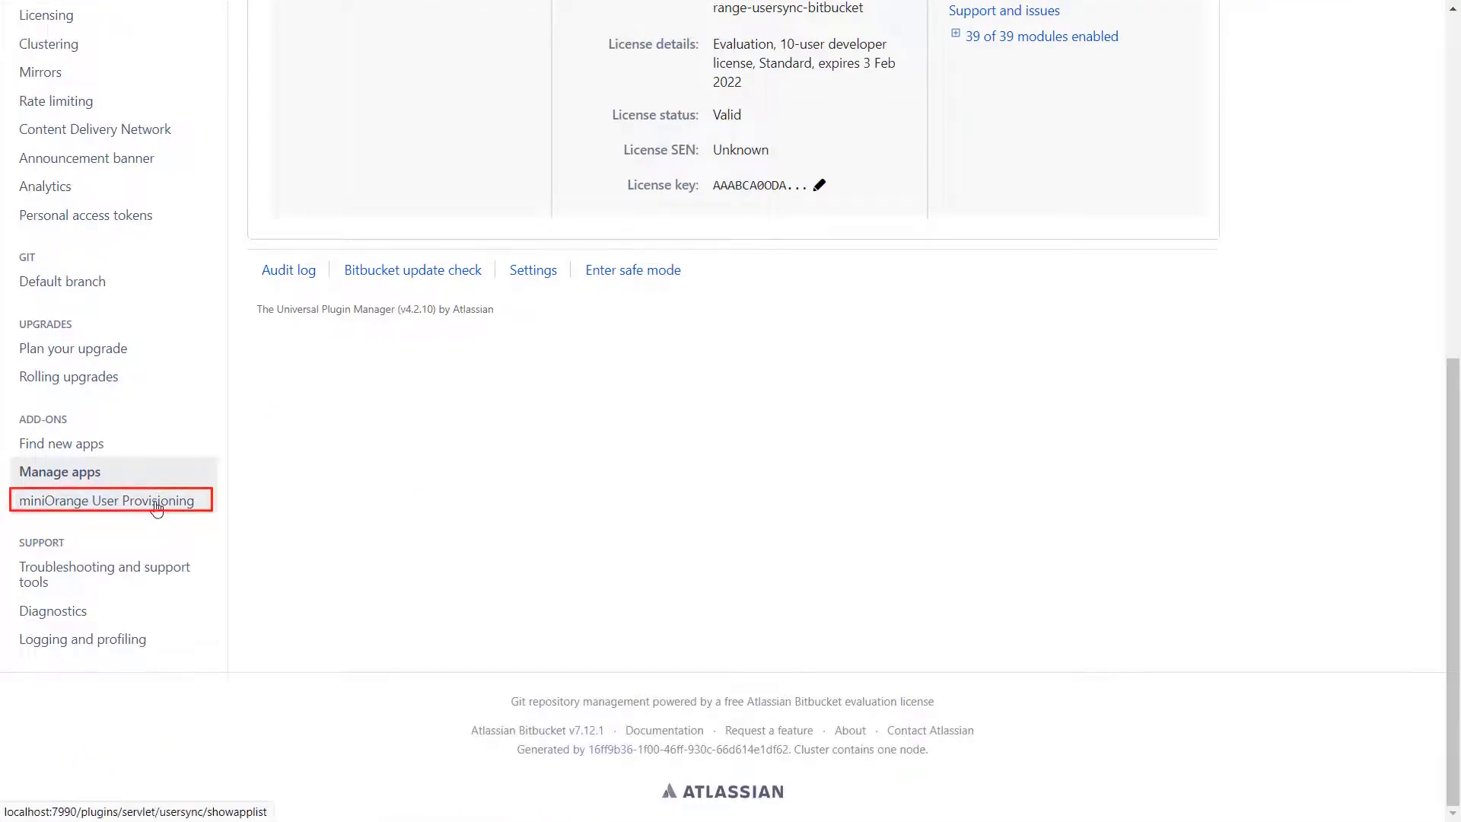
left_click(157, 509)
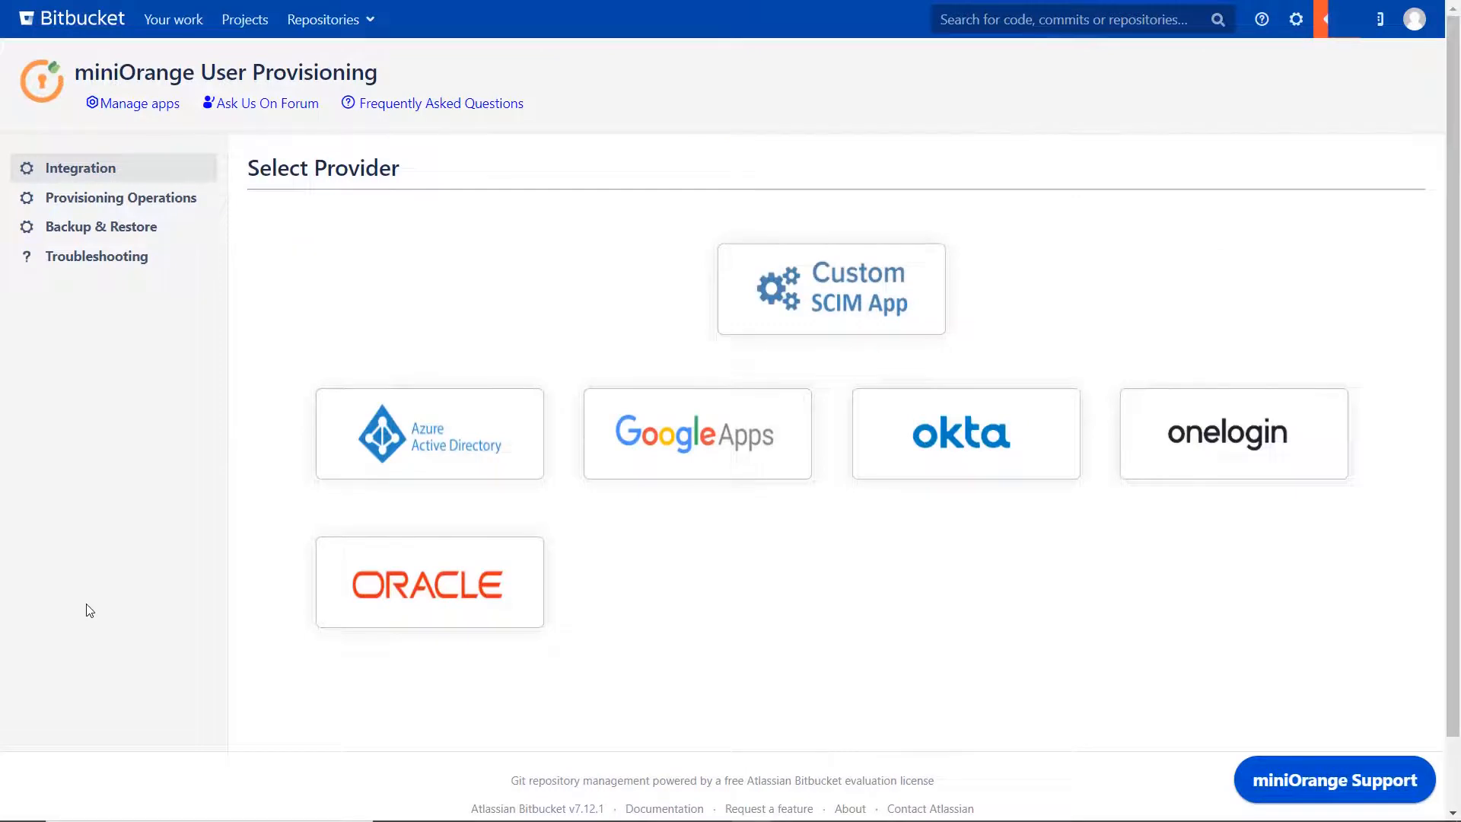
left_click(417, 457)
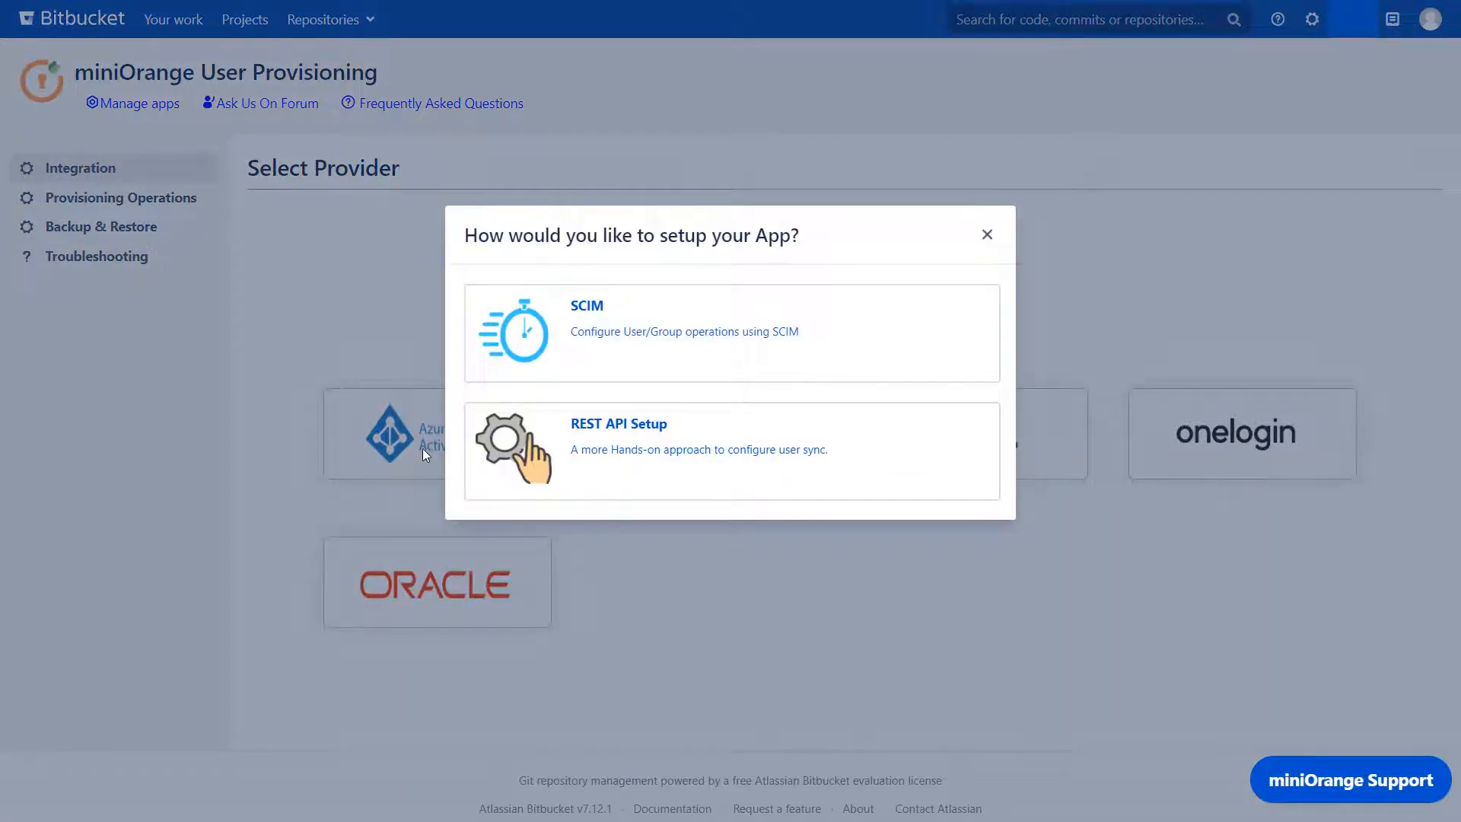
left_click(600, 349)
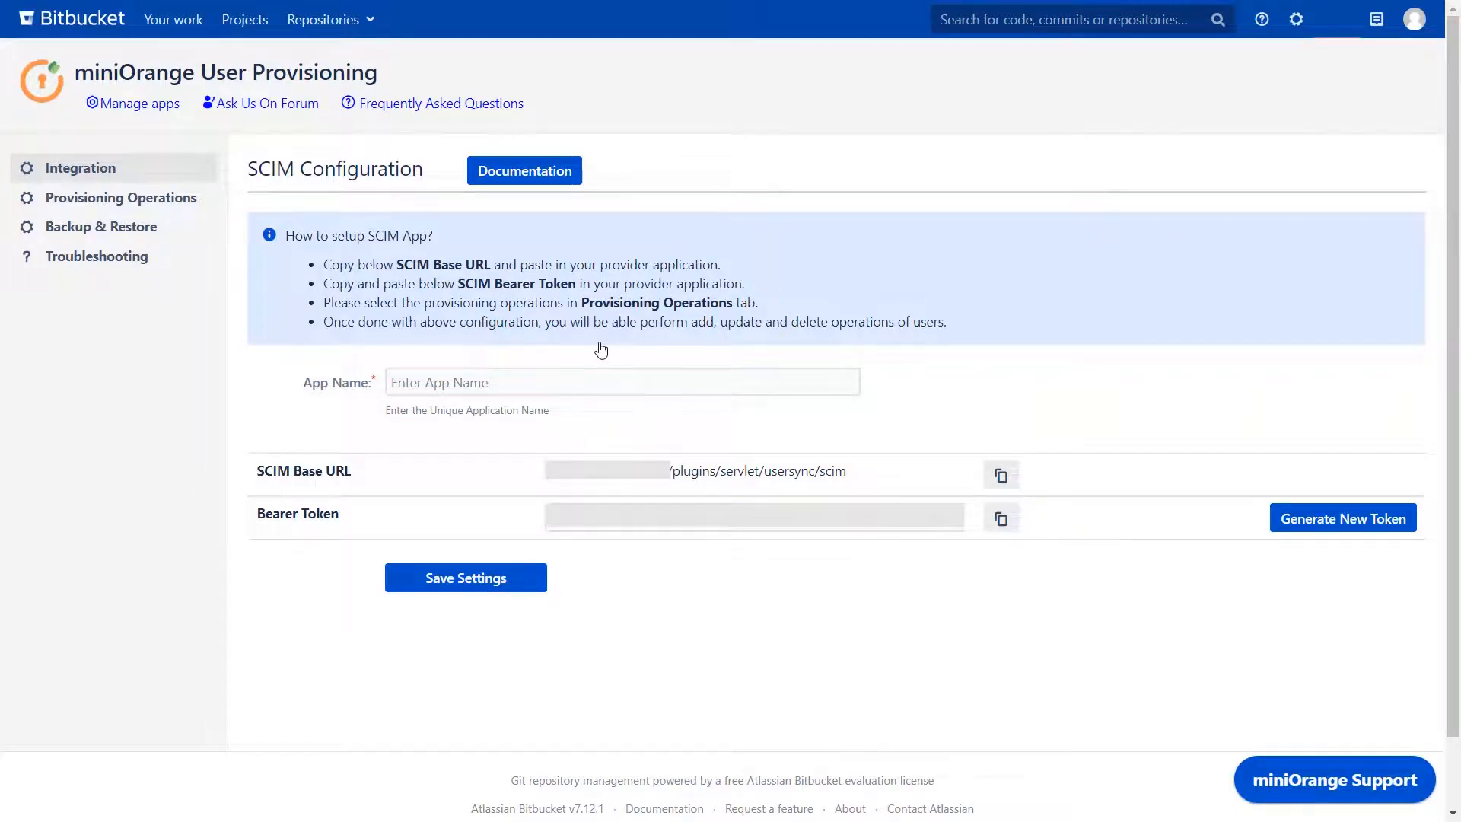
Look through the Azure Active Directory guide in the Bitbucket SCIM user provisioning documentation.
left_click(500, 180)
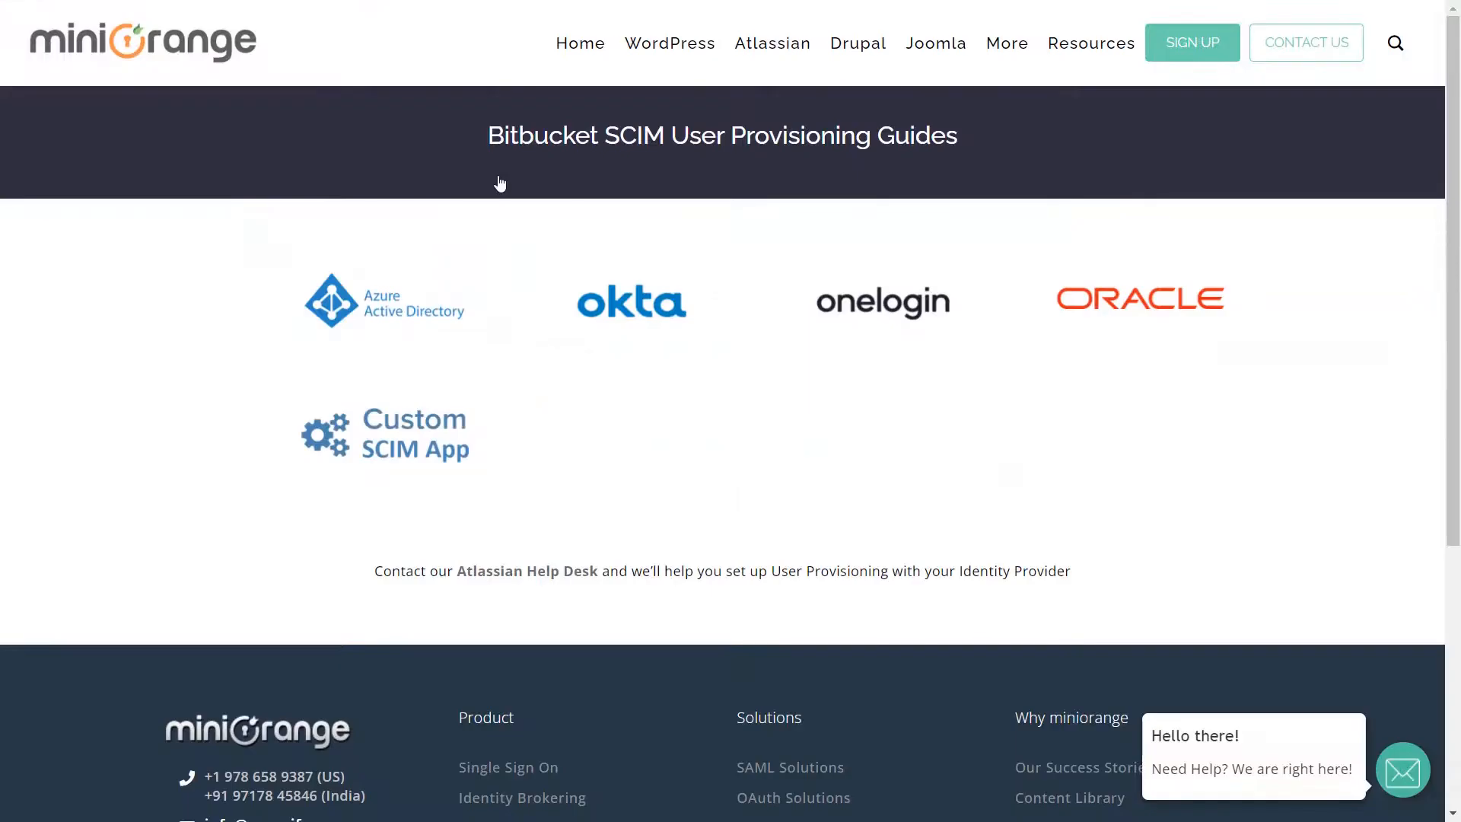
left_click(388, 305)
scroll(394, 306, "down", 10)
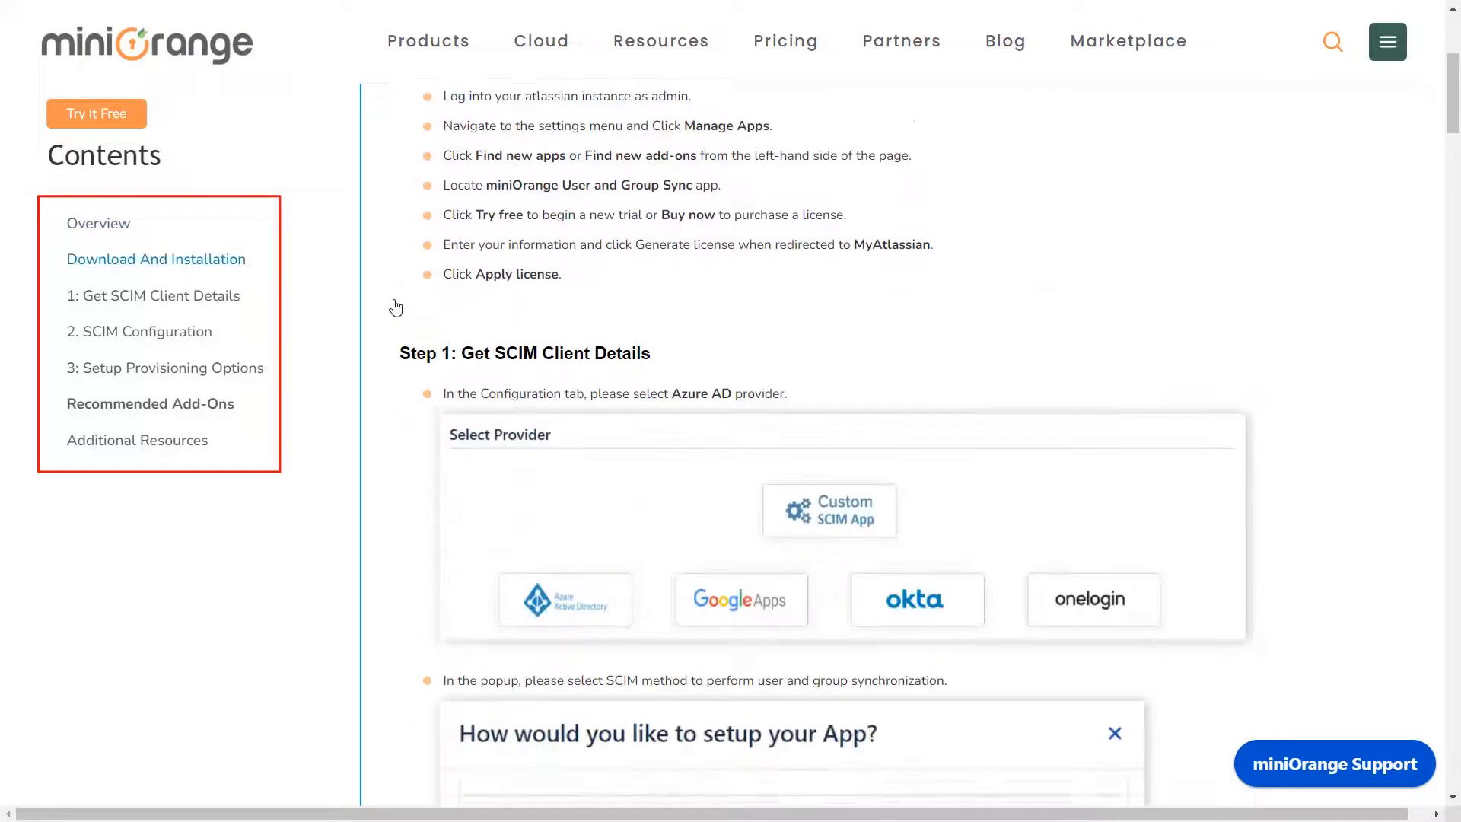
scroll(395, 307, "down", 10)
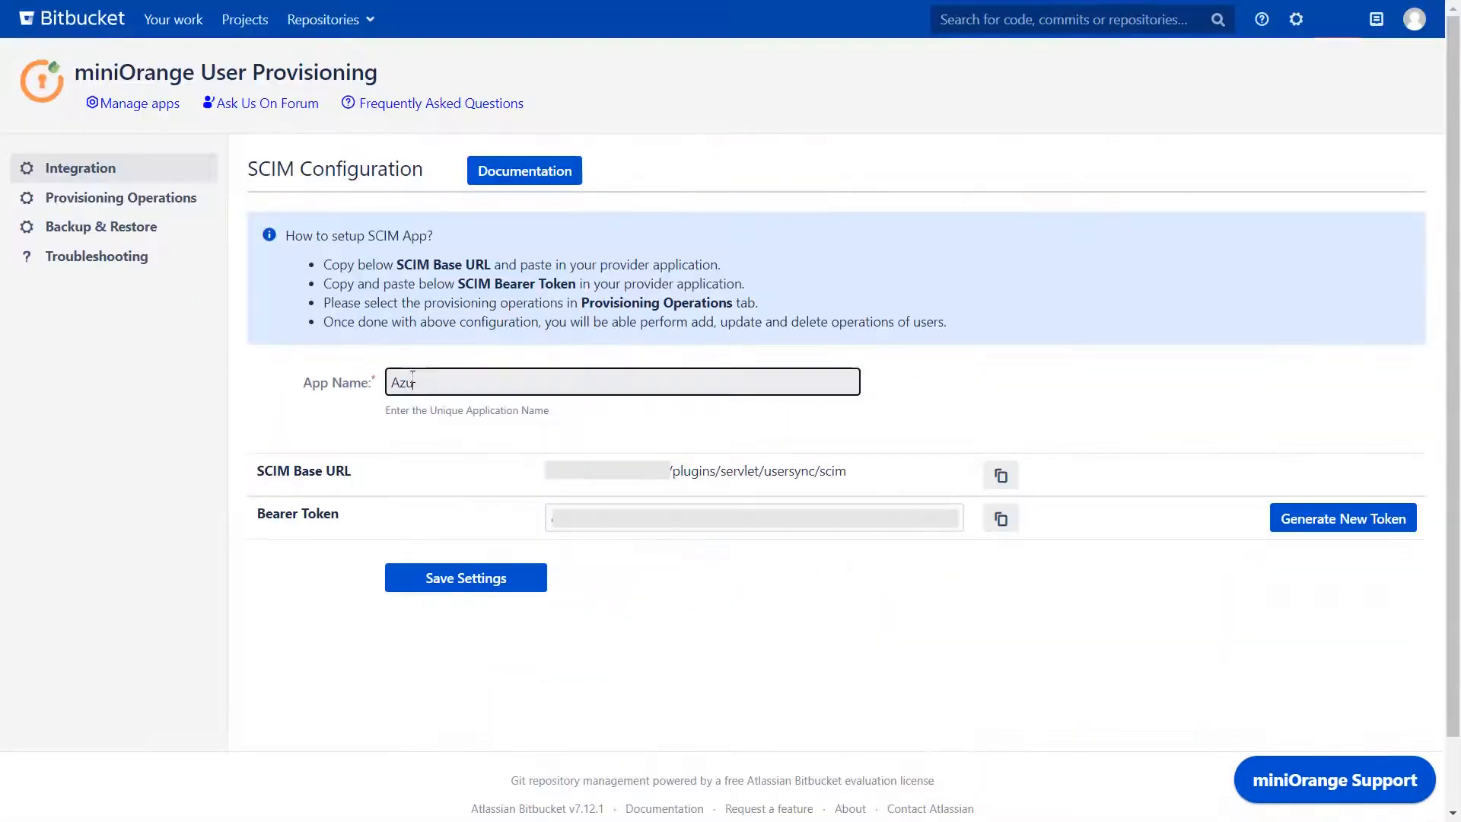
Name the SCIM application Azure AD and save its configuration.
type("re AD")
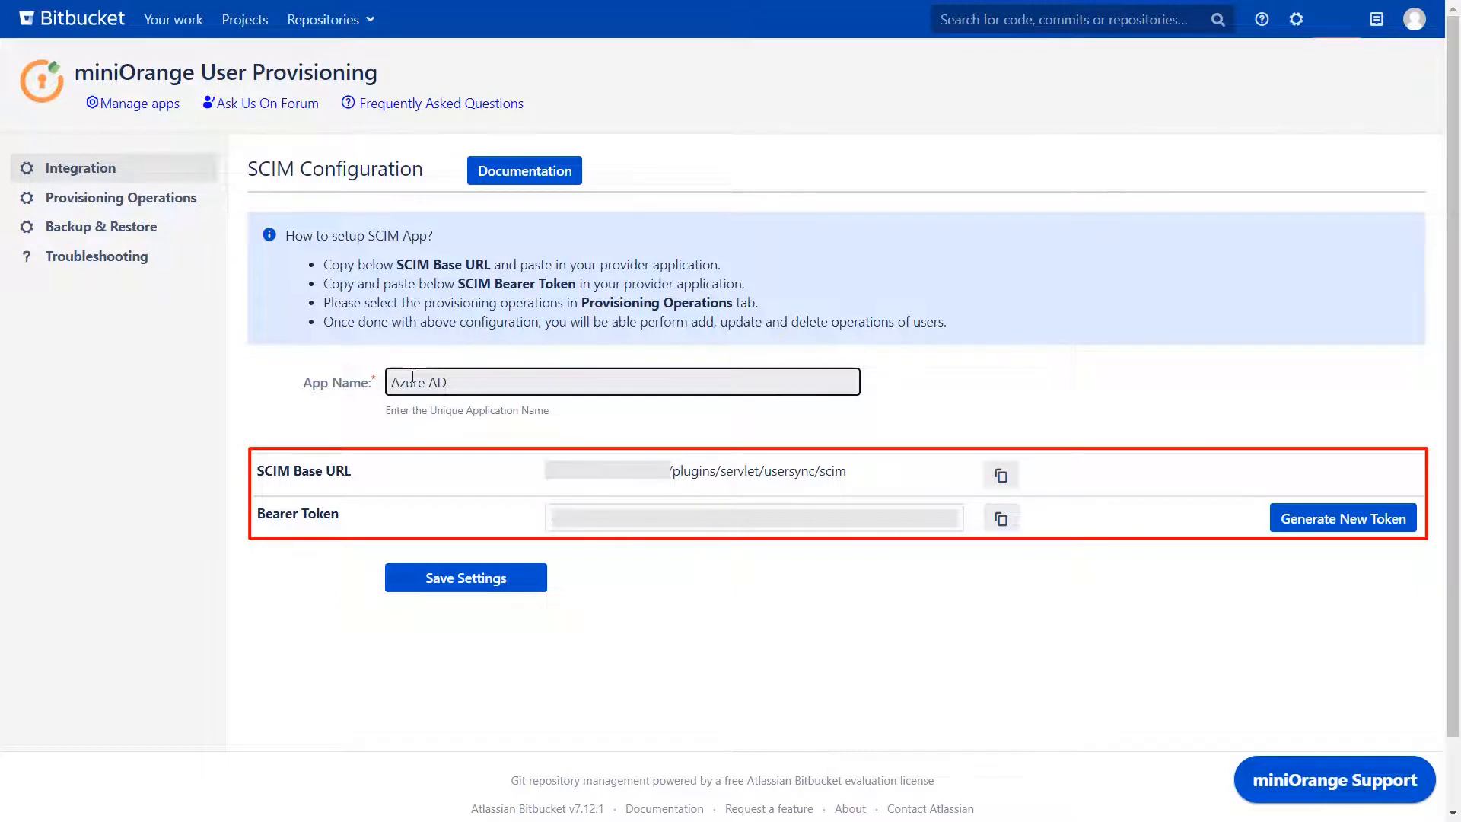
left_click(443, 578)
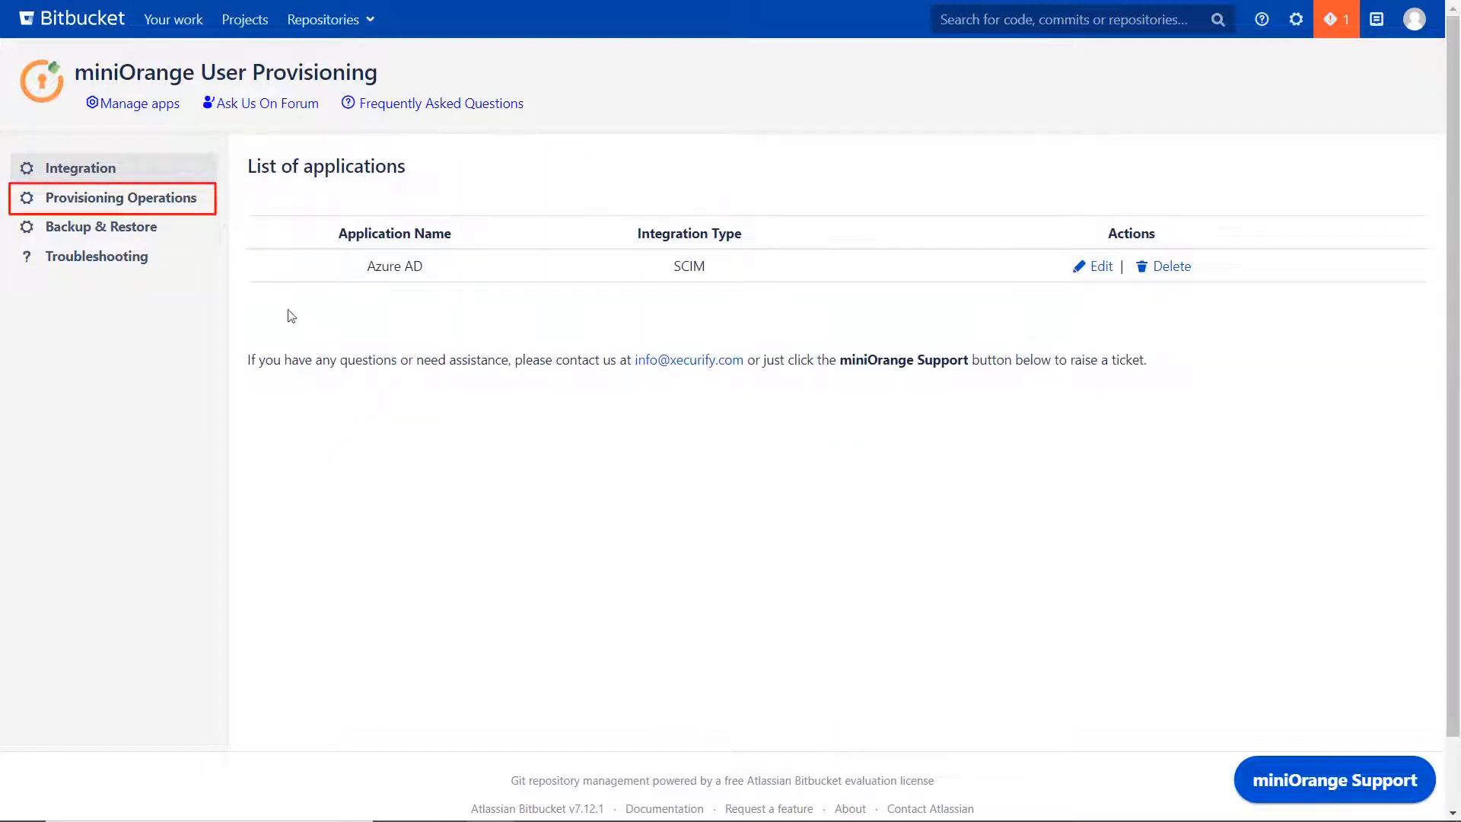
Save the provisioning operations for the Bitbucket Internal Directory with importing, updating, group import, enabling and disabling of users switched on.
left_click(163, 200)
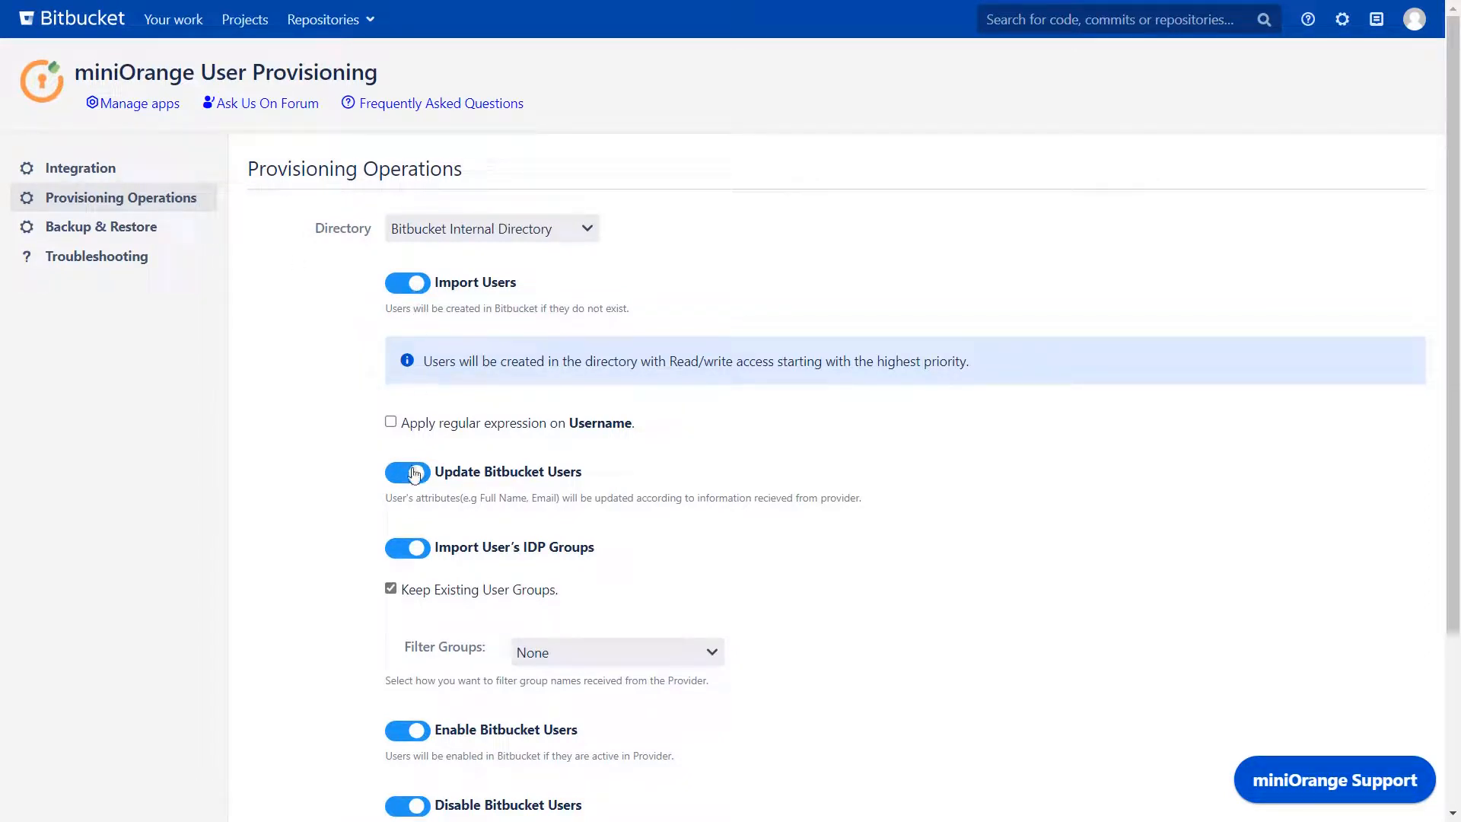
scroll(419, 551, "down", 3)
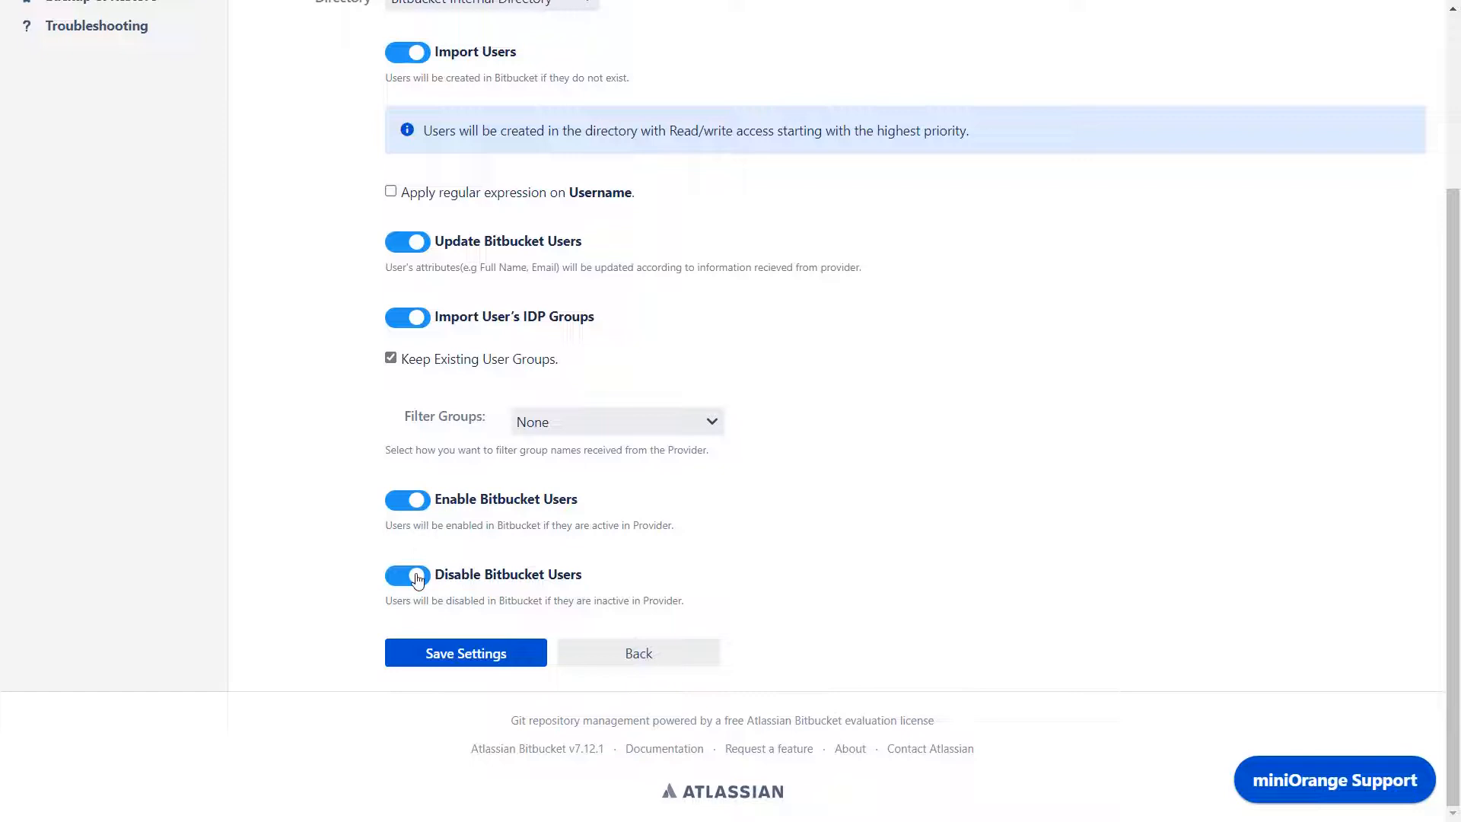
left_click(431, 655)
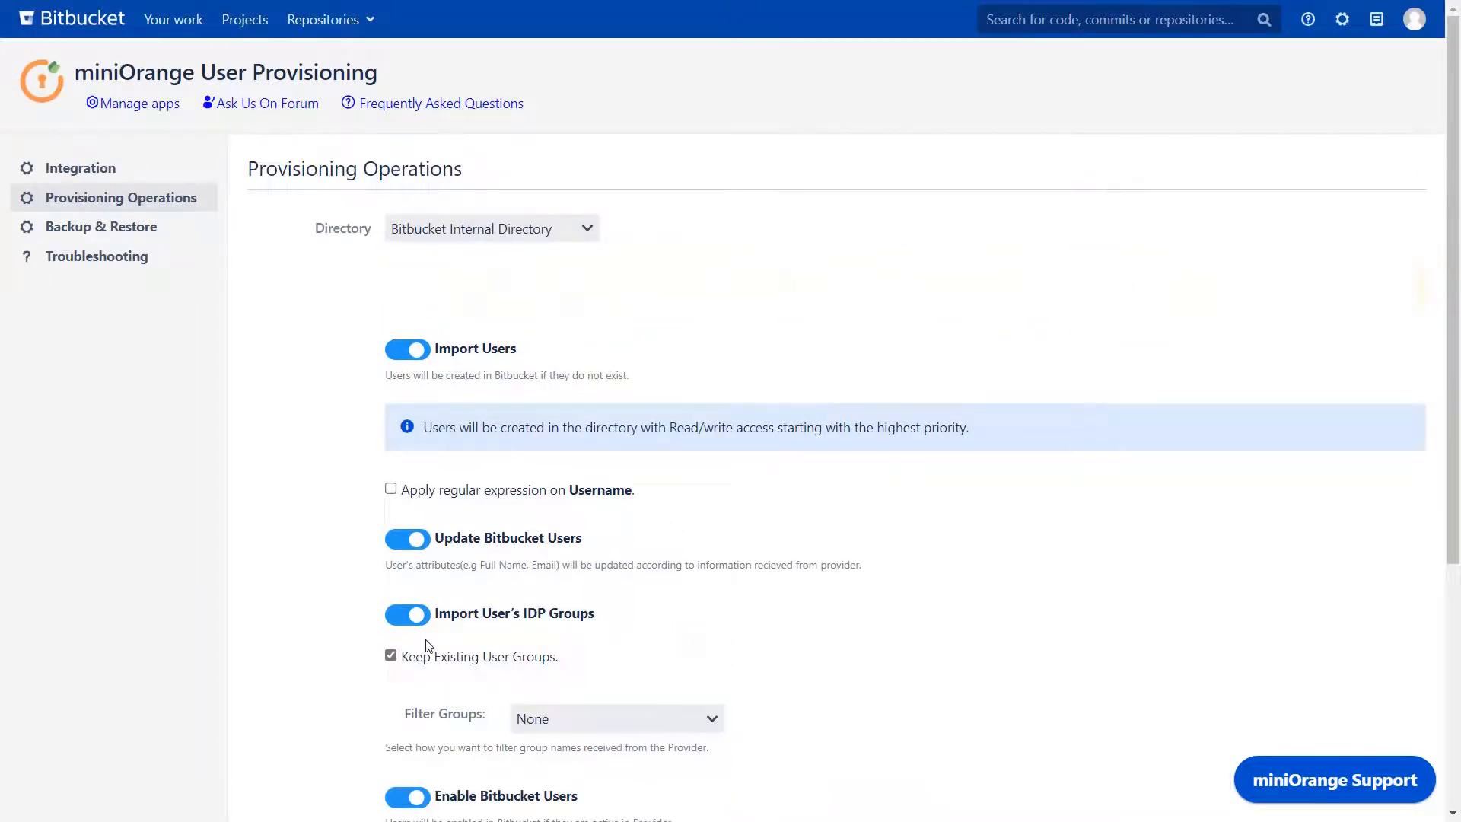
View the add-on's troubleshooting section and the users list in Bitbucket administration.
left_click(109, 258)
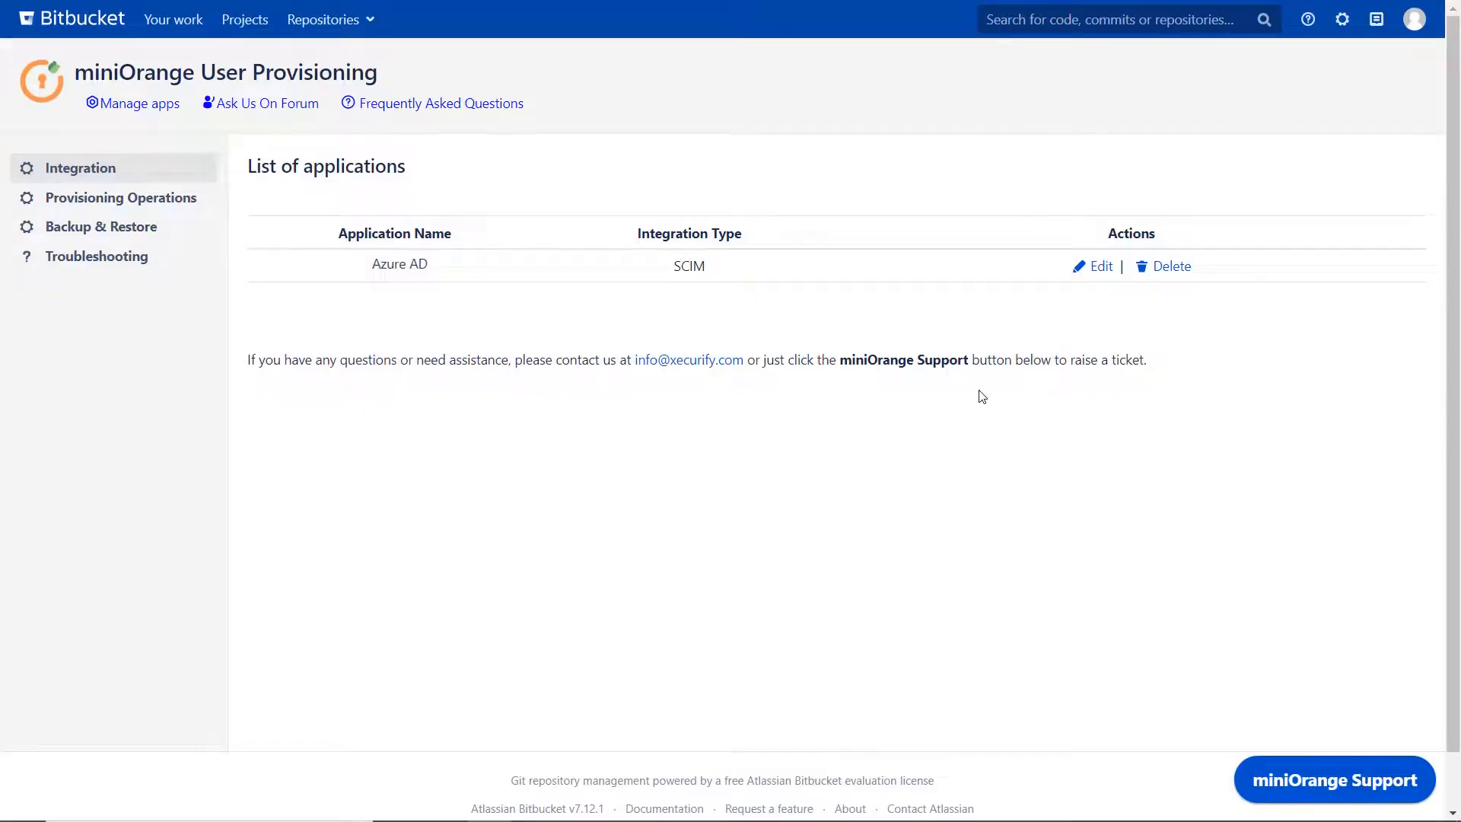
left_click(1342, 19)
left_click(76, 213)
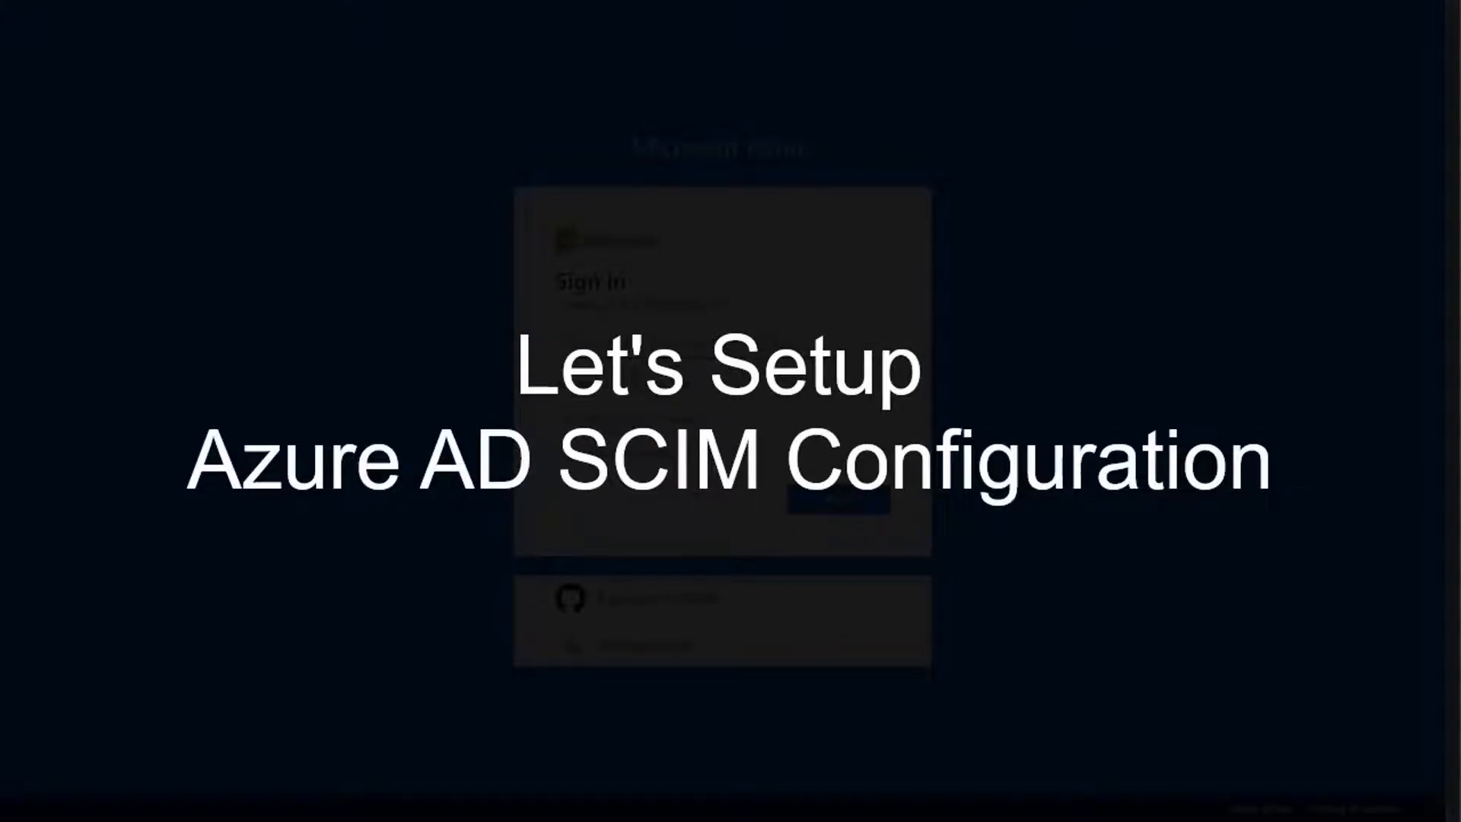
Switch to Microsoft Azure, sign in with the account password and open the enterprise applications of Azure Active Directory.
type("••••••••••")
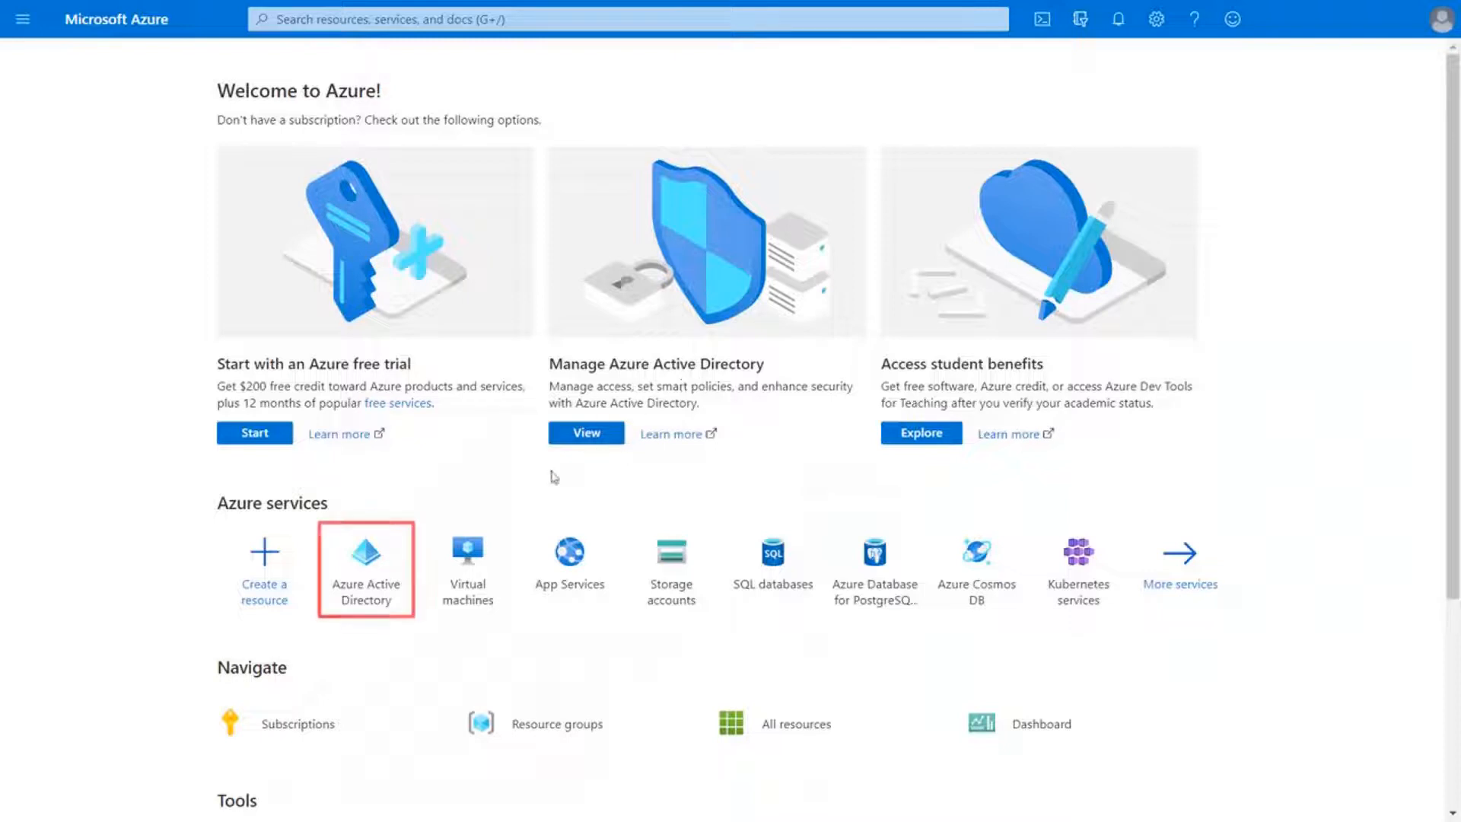
left_click(372, 590)
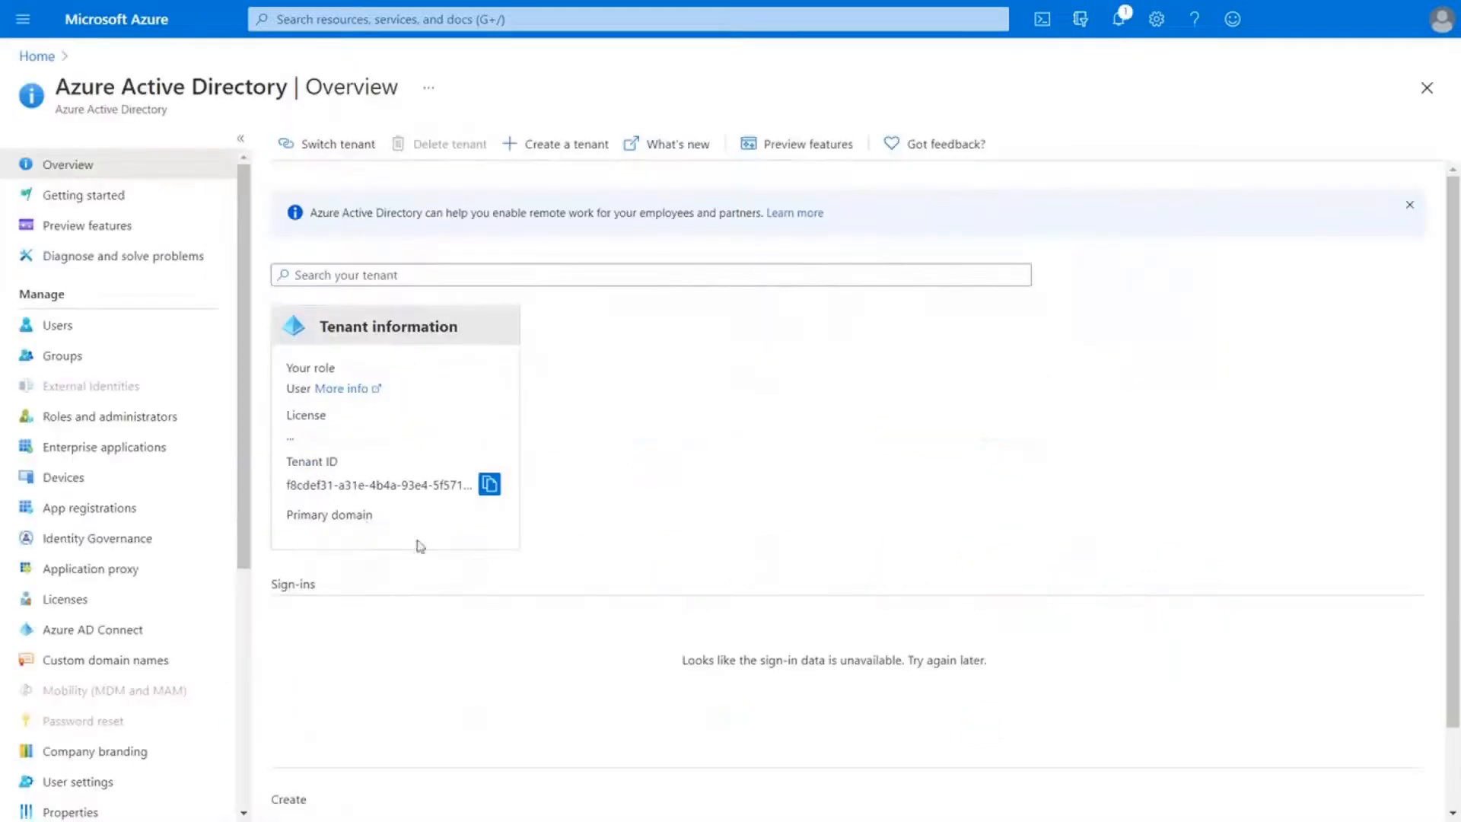
left_click(164, 454)
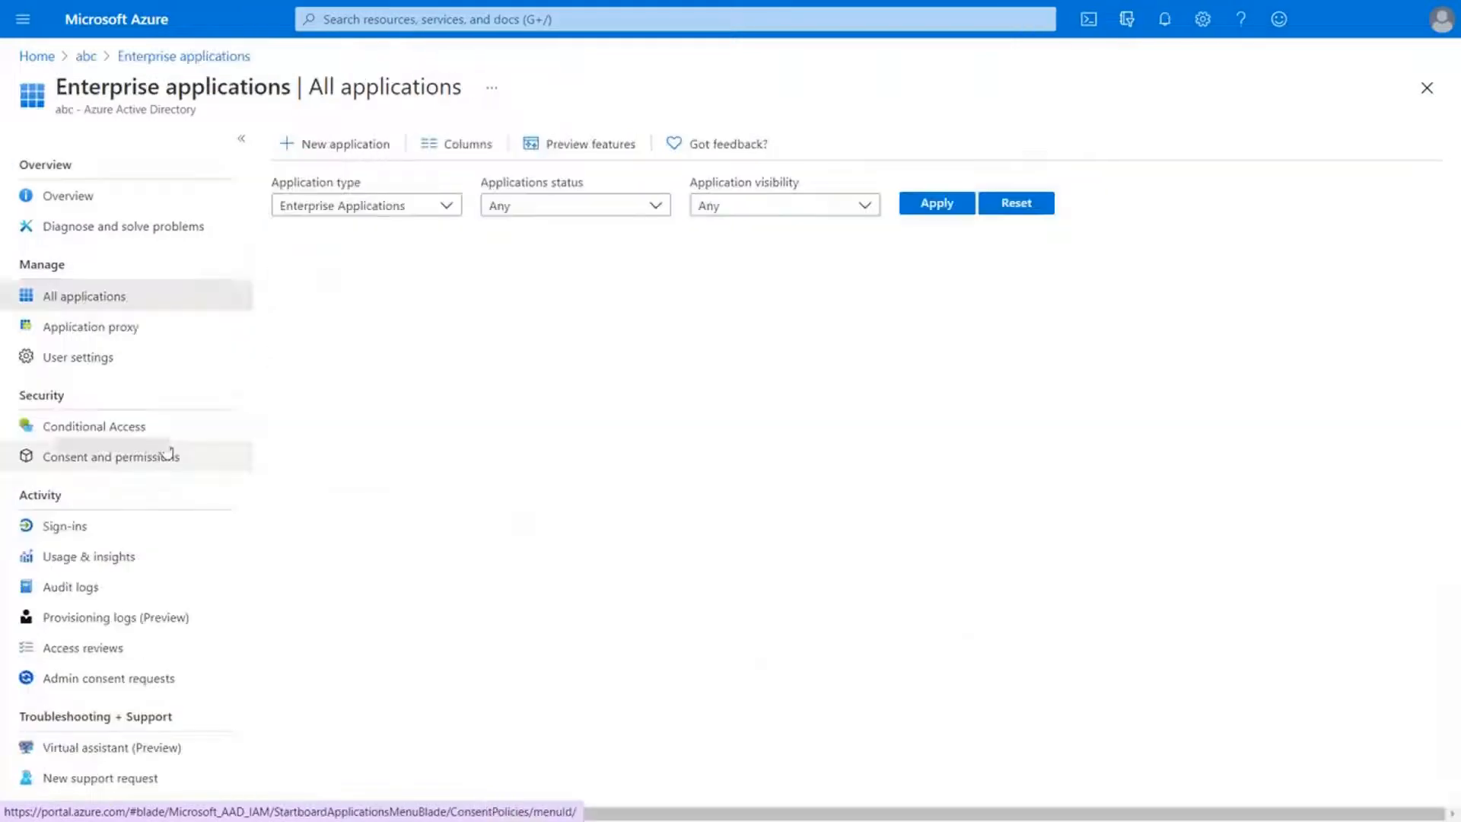
Create a non-gallery enterprise application named SCIM_AAD.
left_click(329, 147)
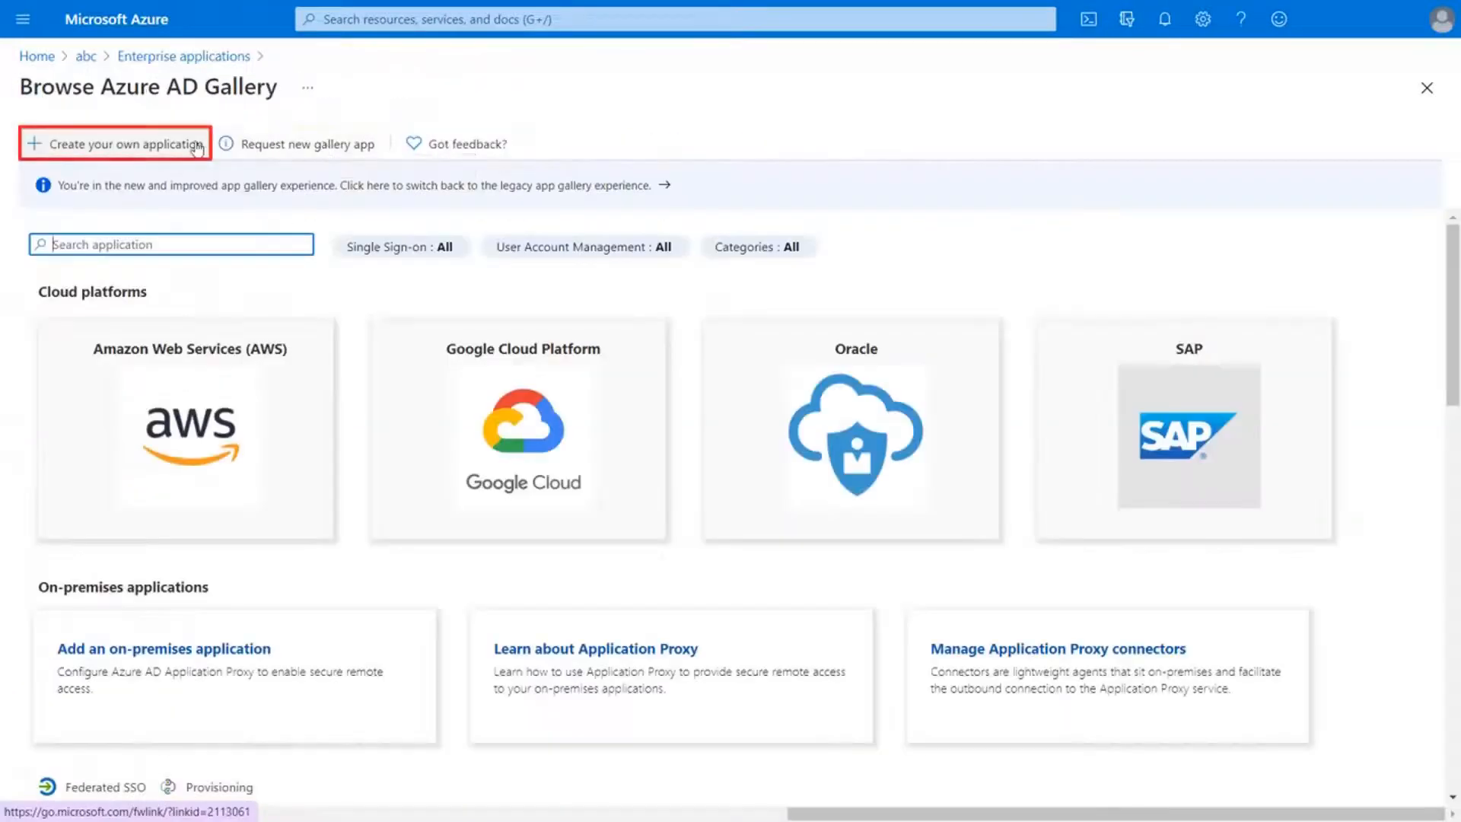
left_click(145, 151)
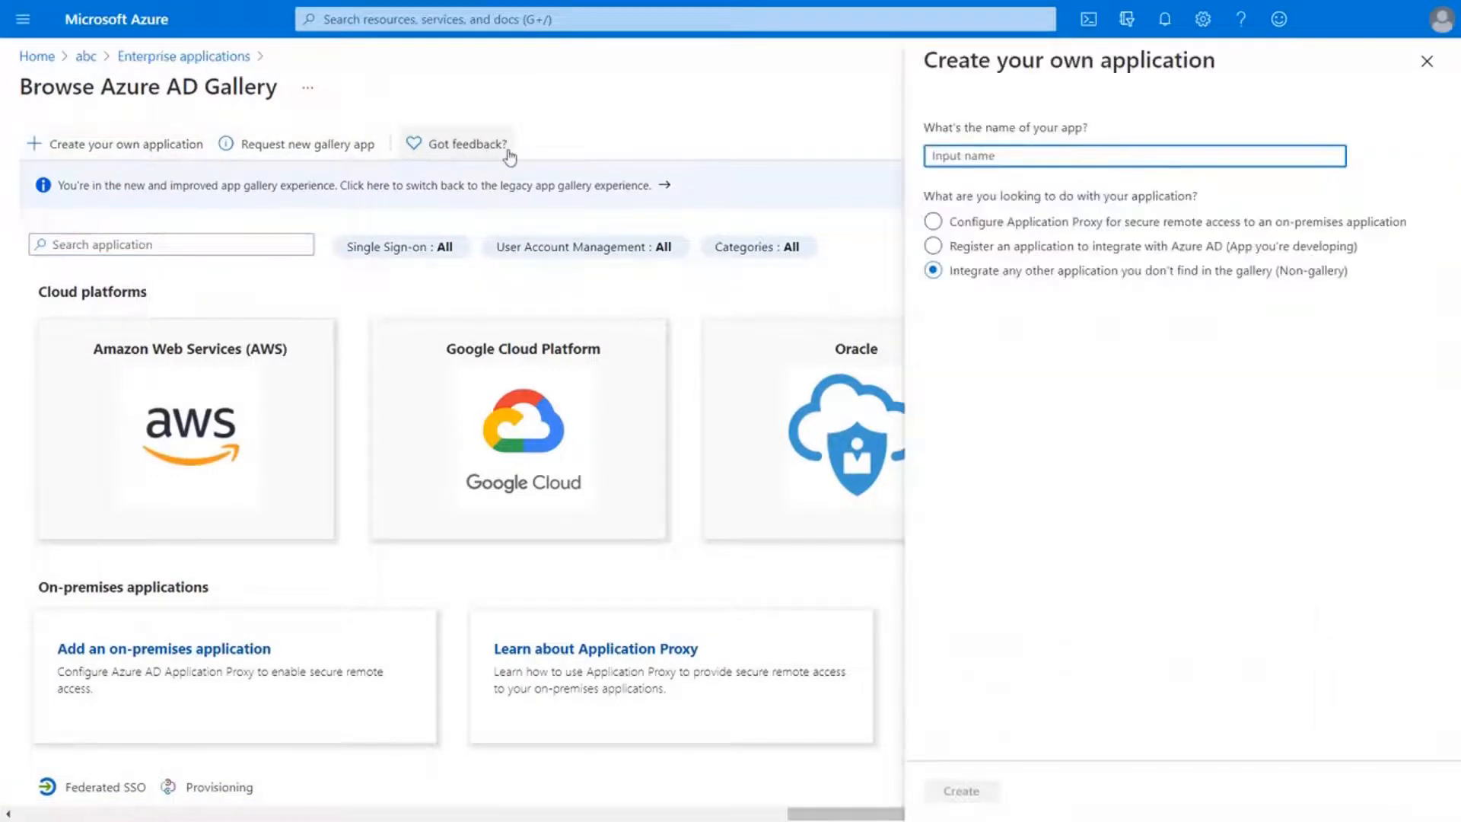
type("SCIM")
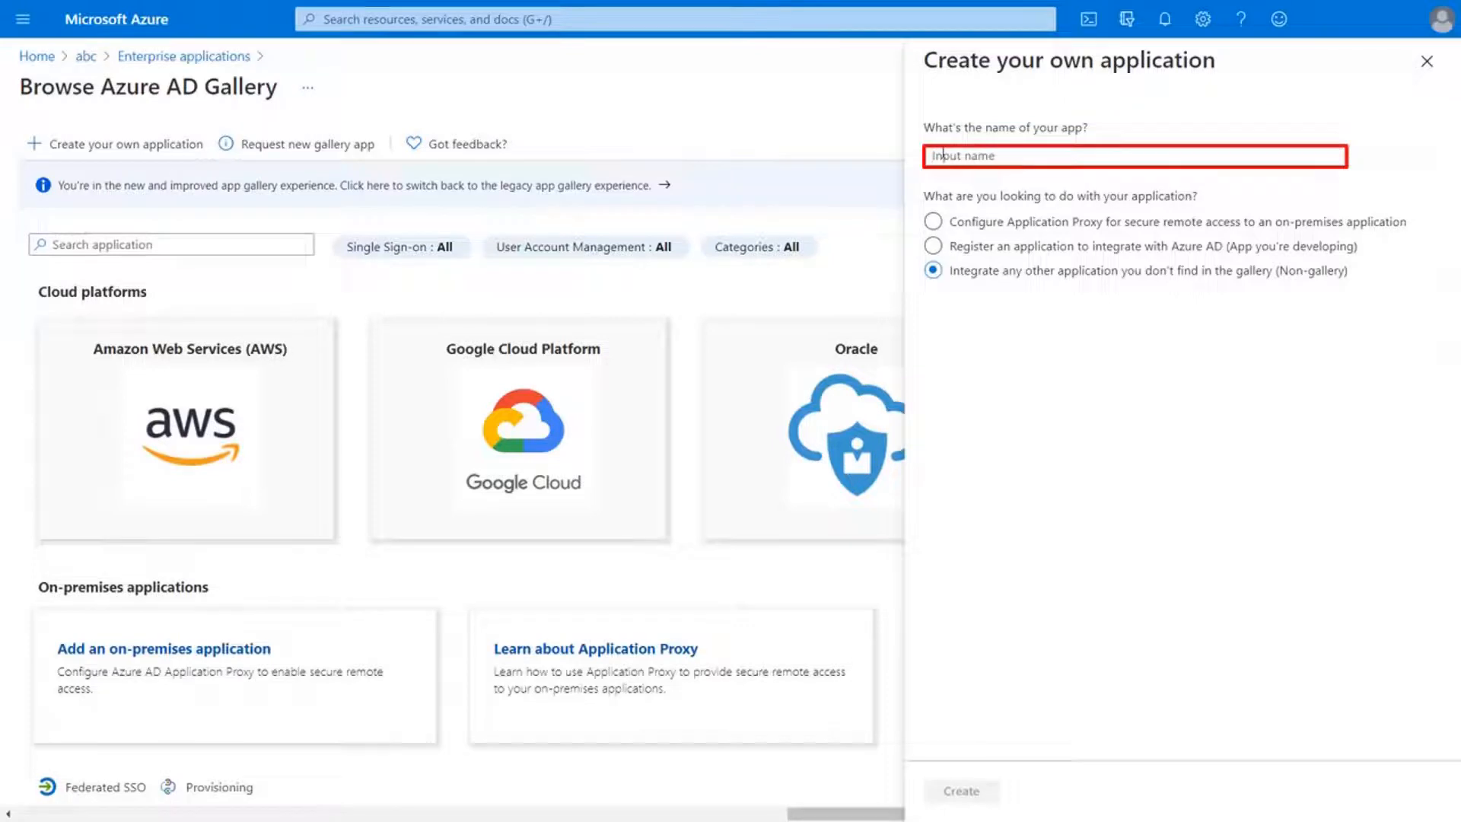
type("_AAD")
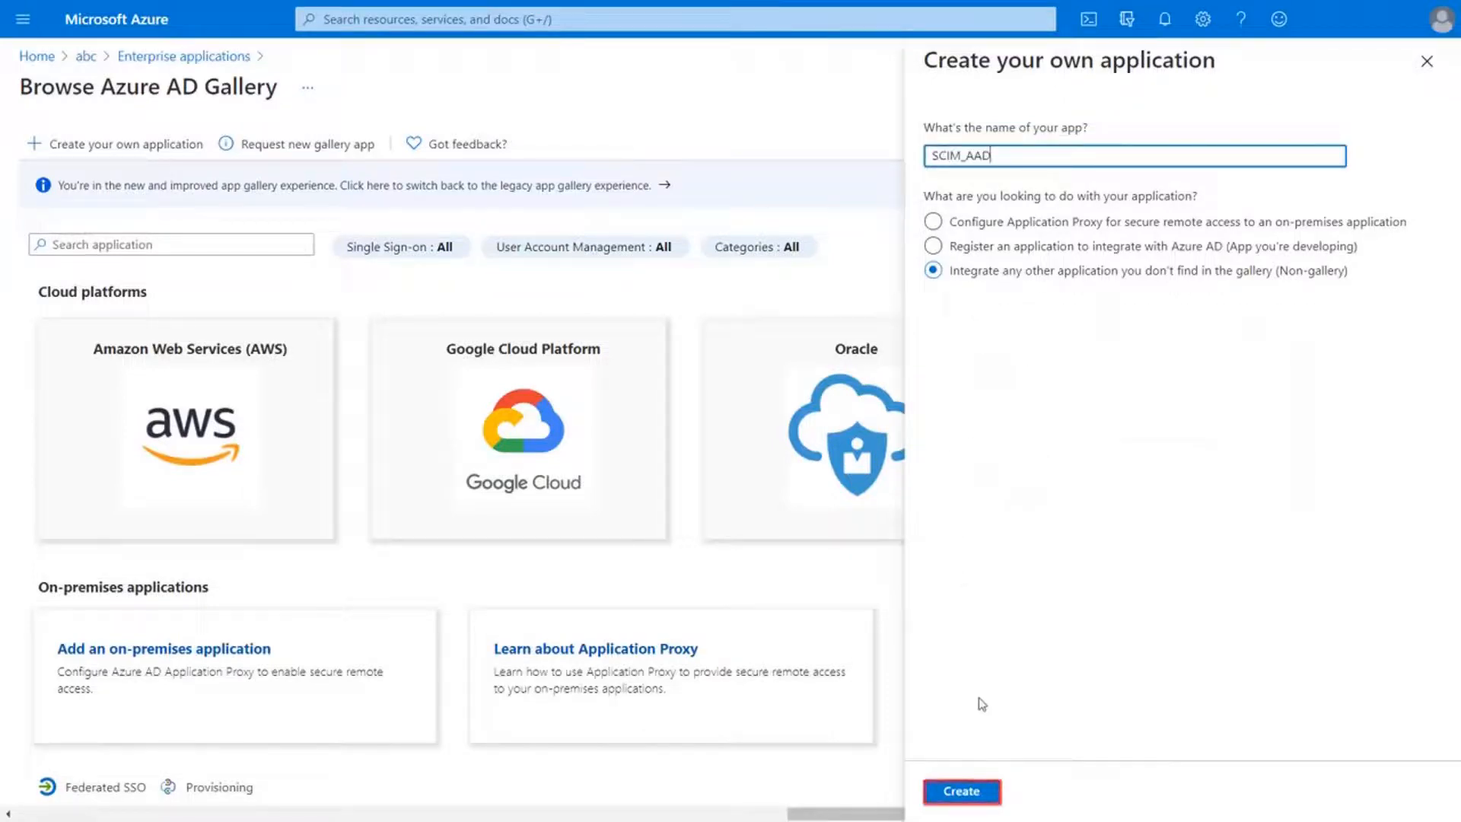
left_click(975, 789)
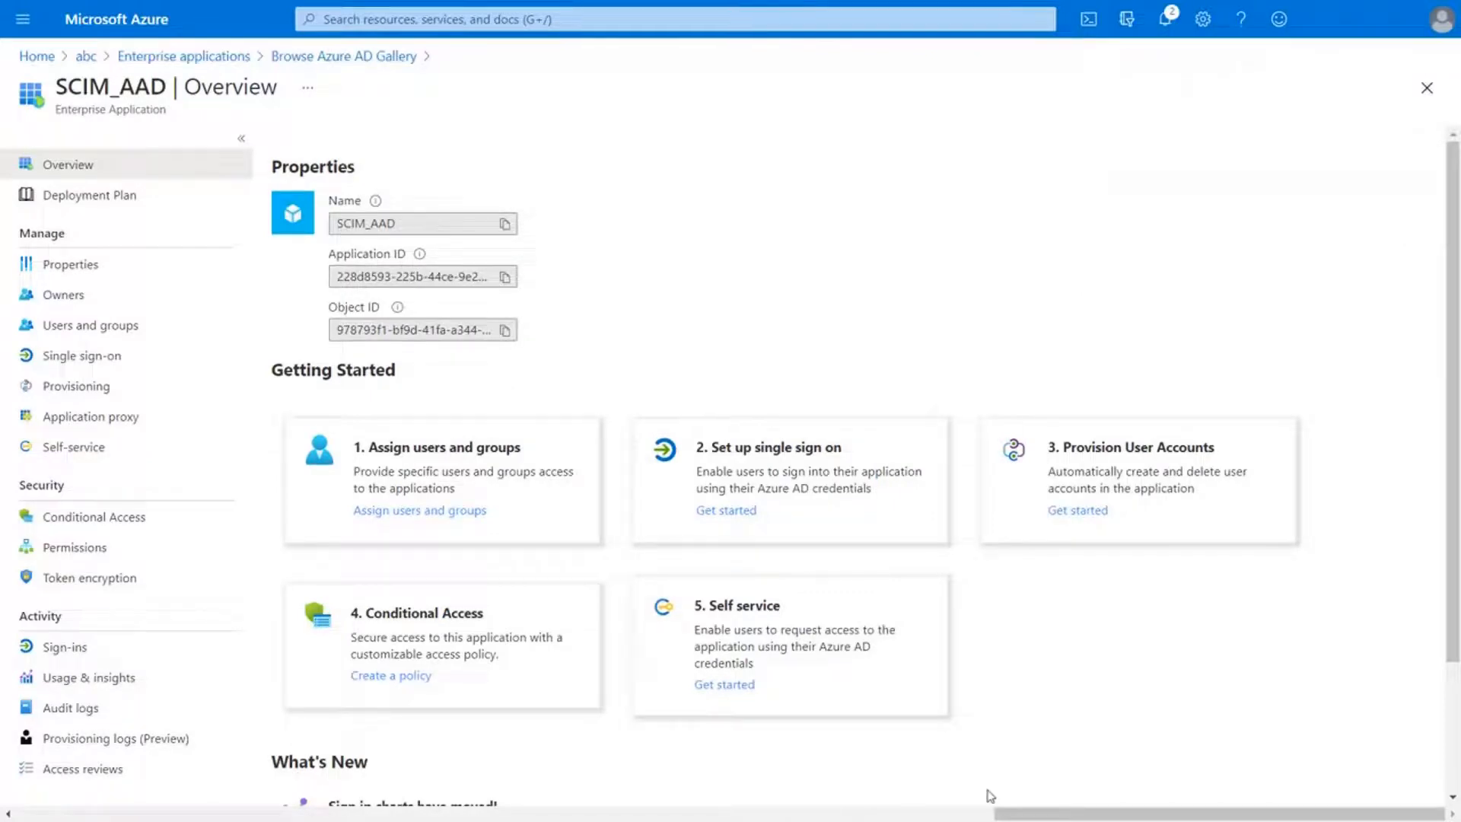
Start provisioning setup for the SCIM_AAD application and set its provisioning mode to Automatic.
left_click(204, 399)
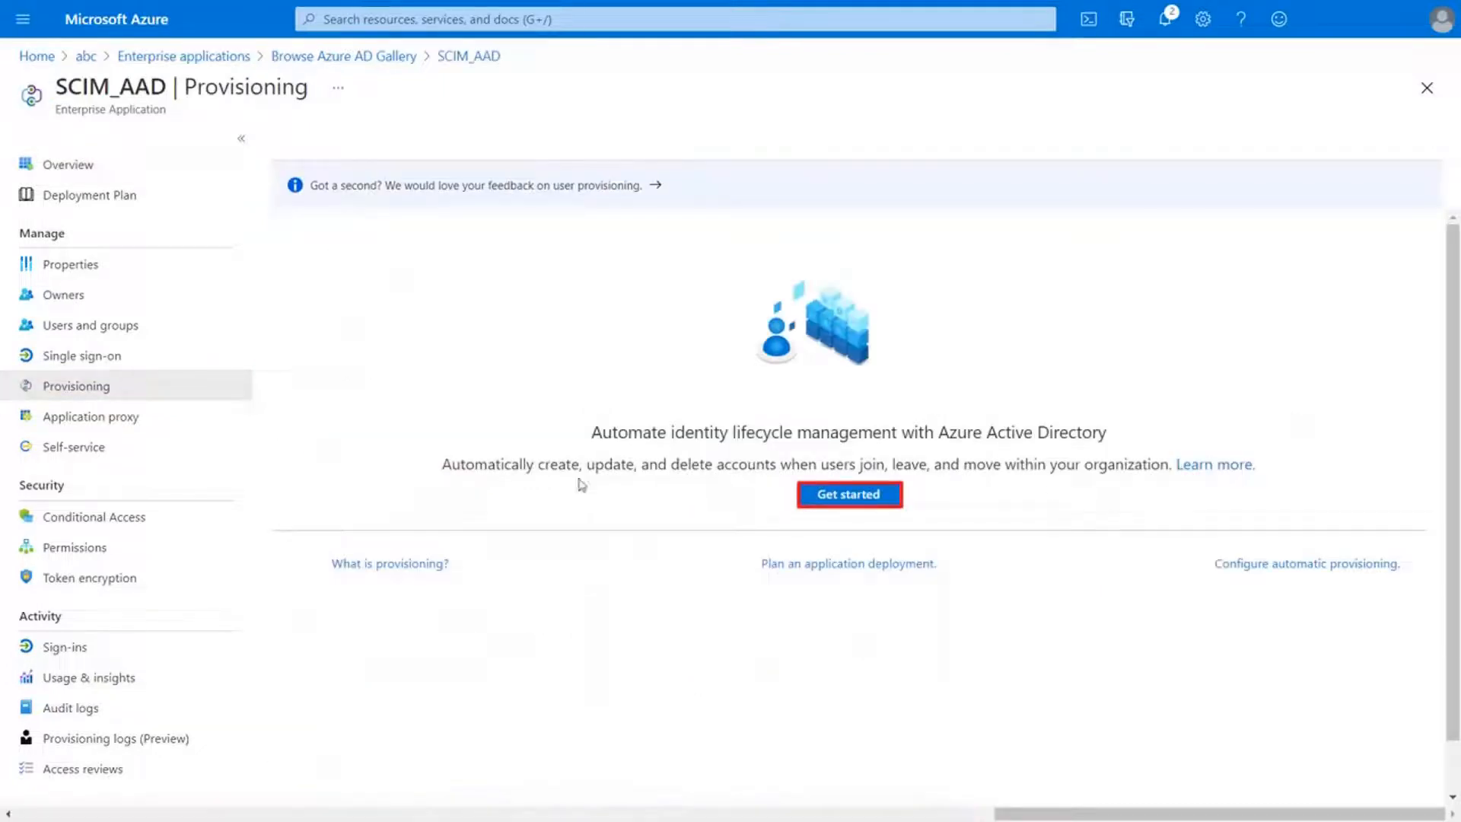
left_click(847, 499)
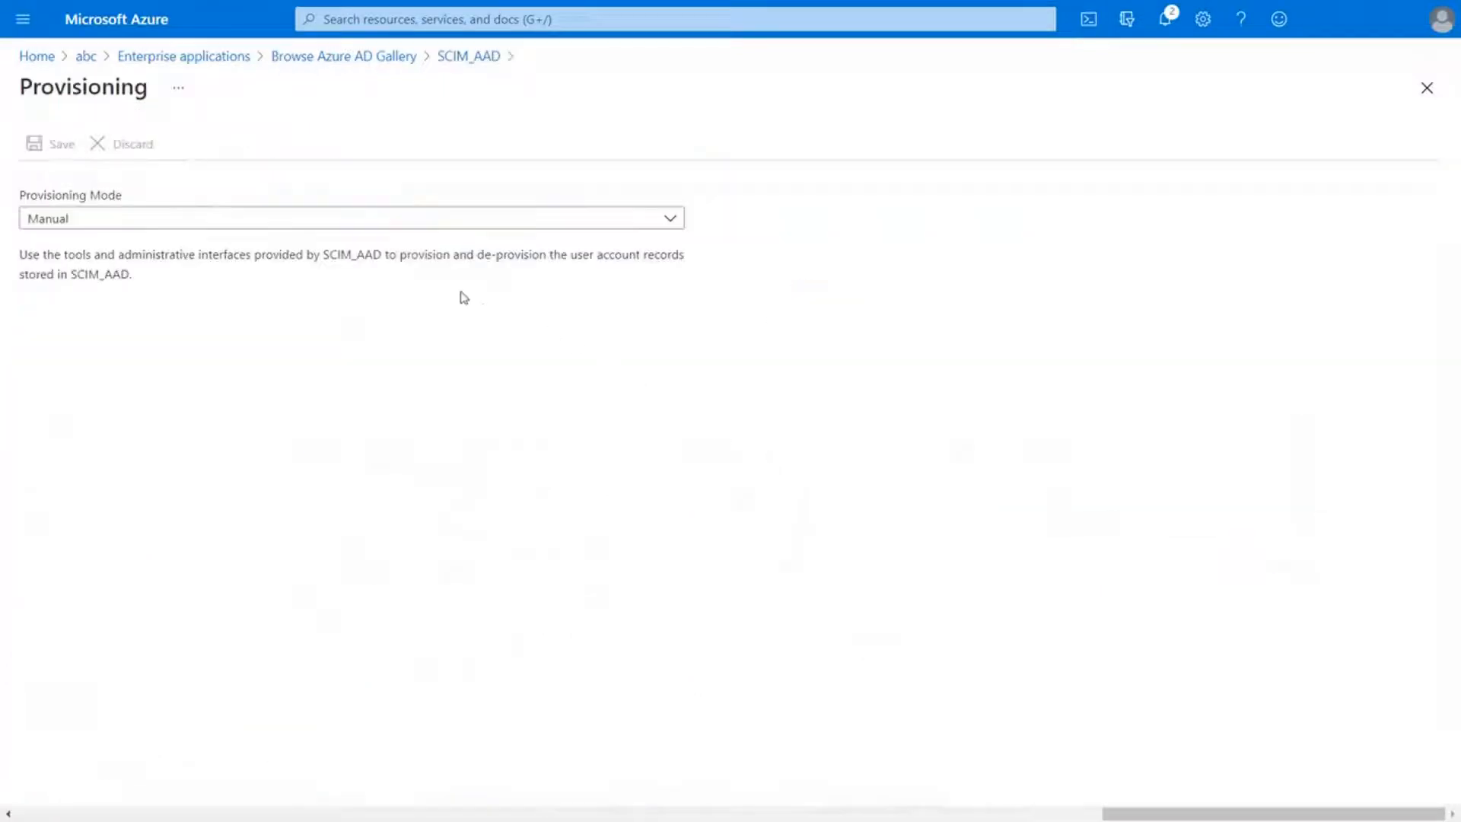
left_click(339, 220)
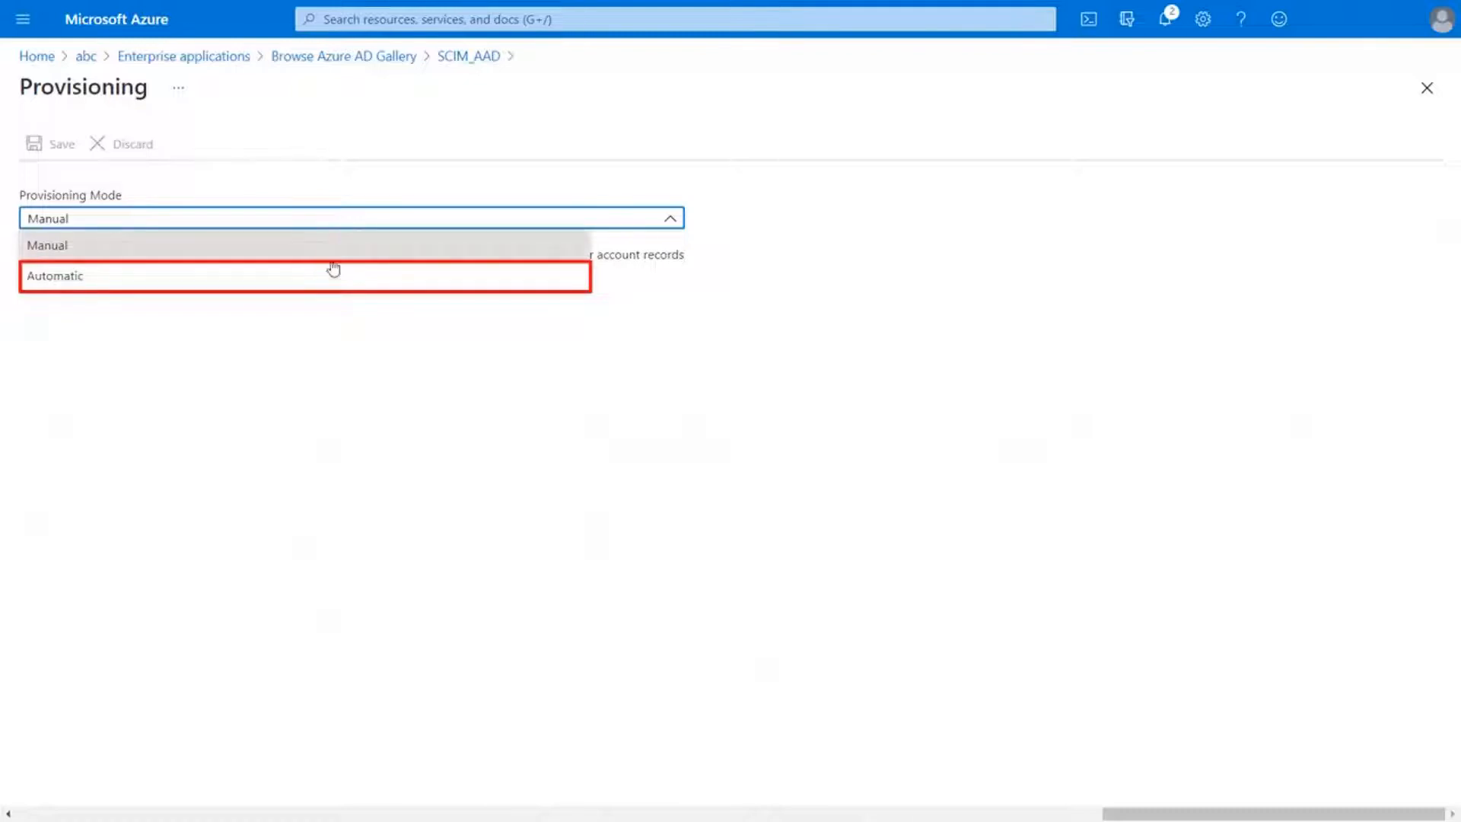
left_click(333, 275)
Copy the SCIM Base URL from the Azure AD application in Bitbucket into the Tenant URL of Azure's admin credentials.
left_click(344, 443)
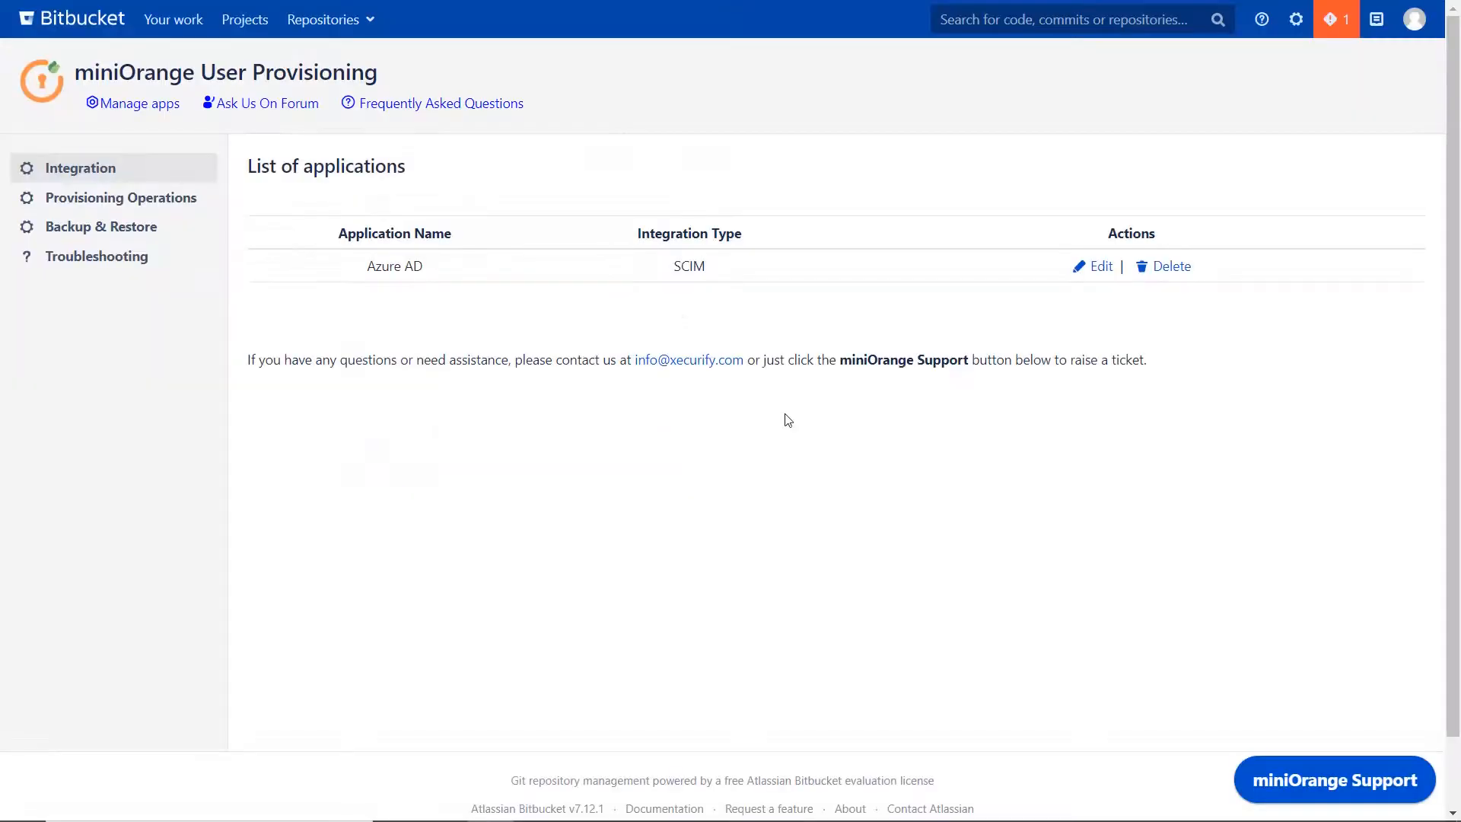
left_click(1089, 269)
left_click(1001, 475)
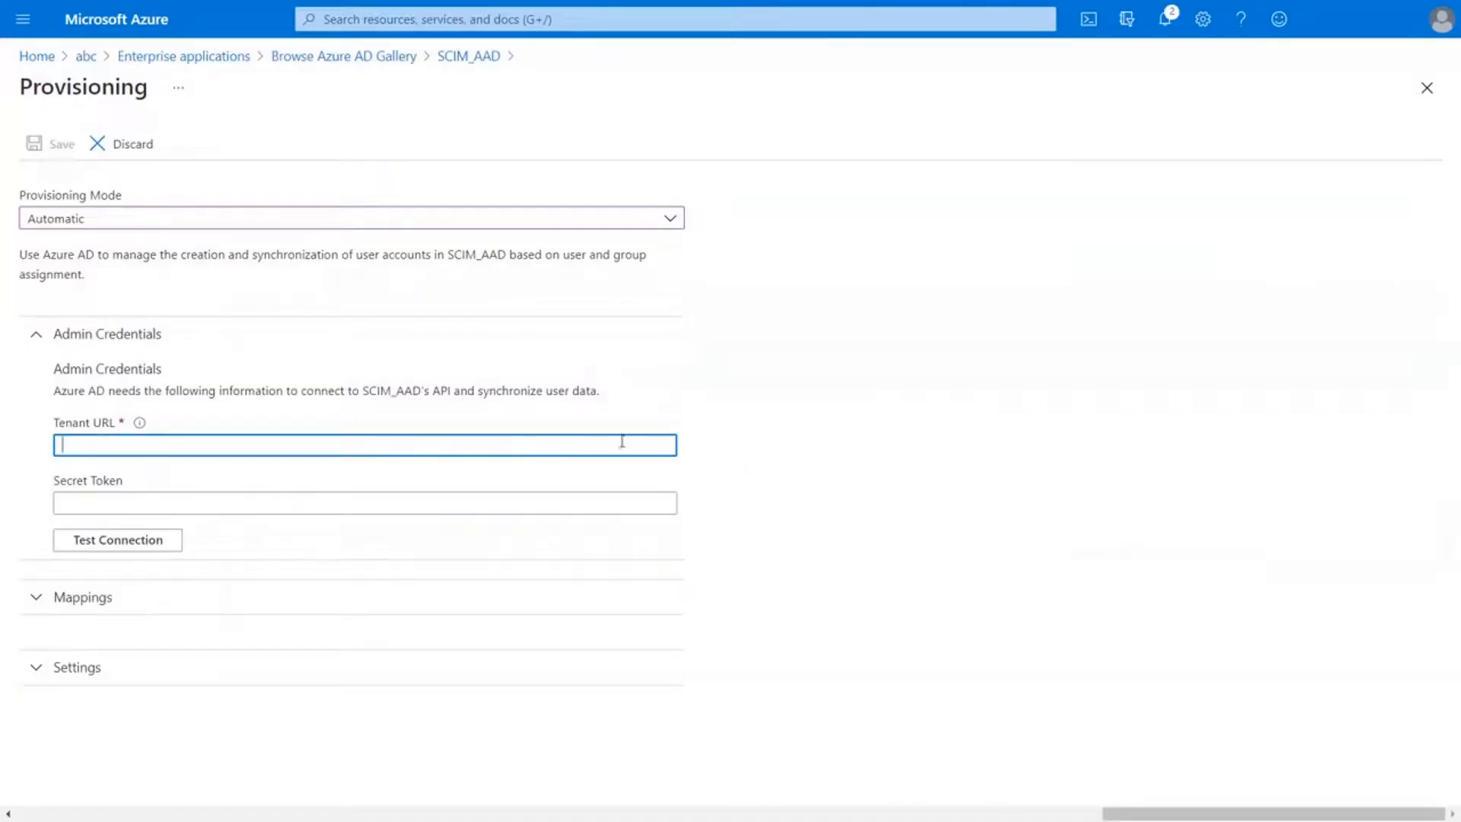
key("ctrl+v")
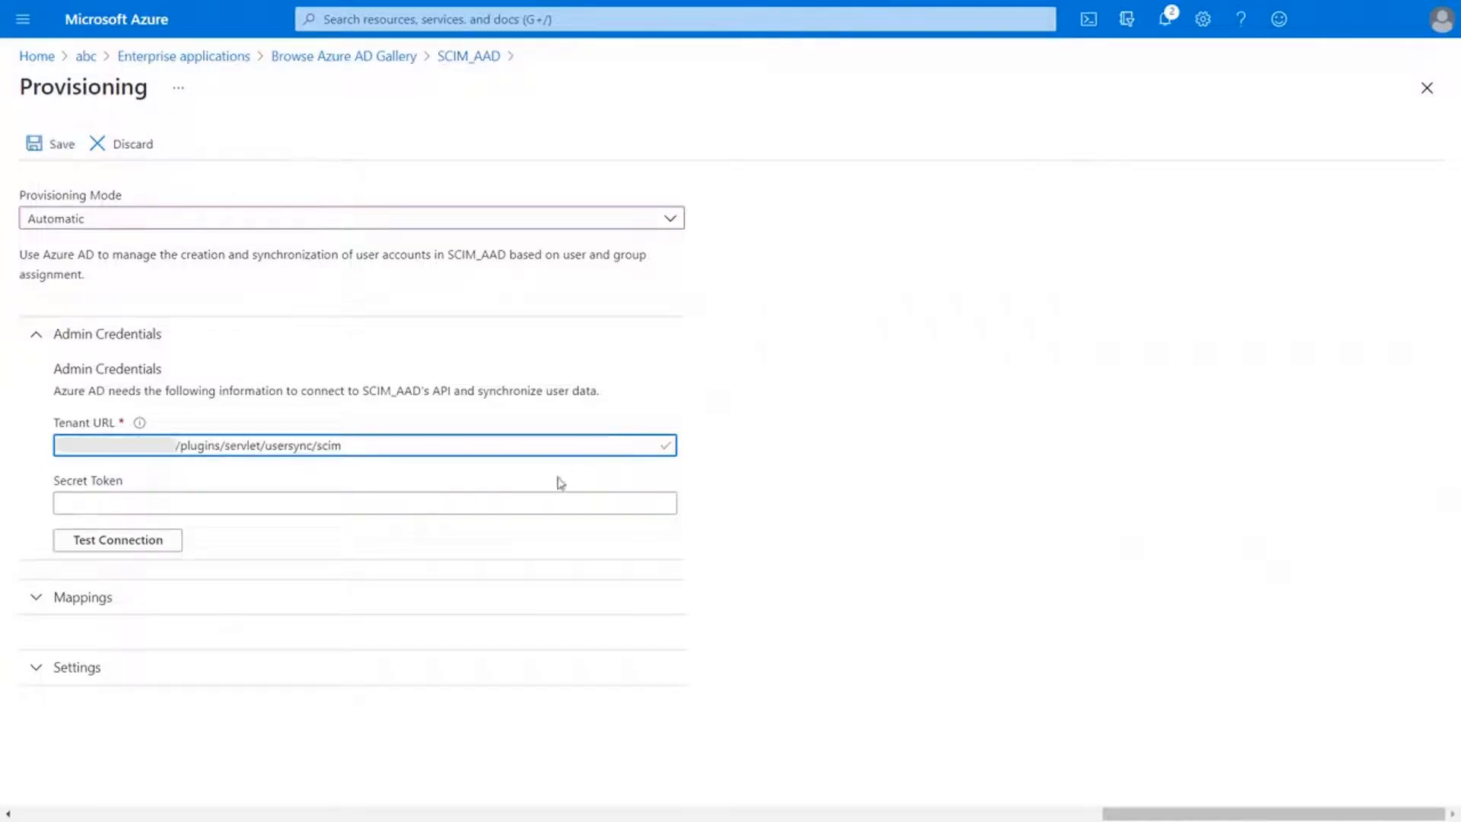
Copy the Bearer Token from Bitbucket into Azure's Secret Token field, test the connection and save the provisioning settings.
left_click(460, 507)
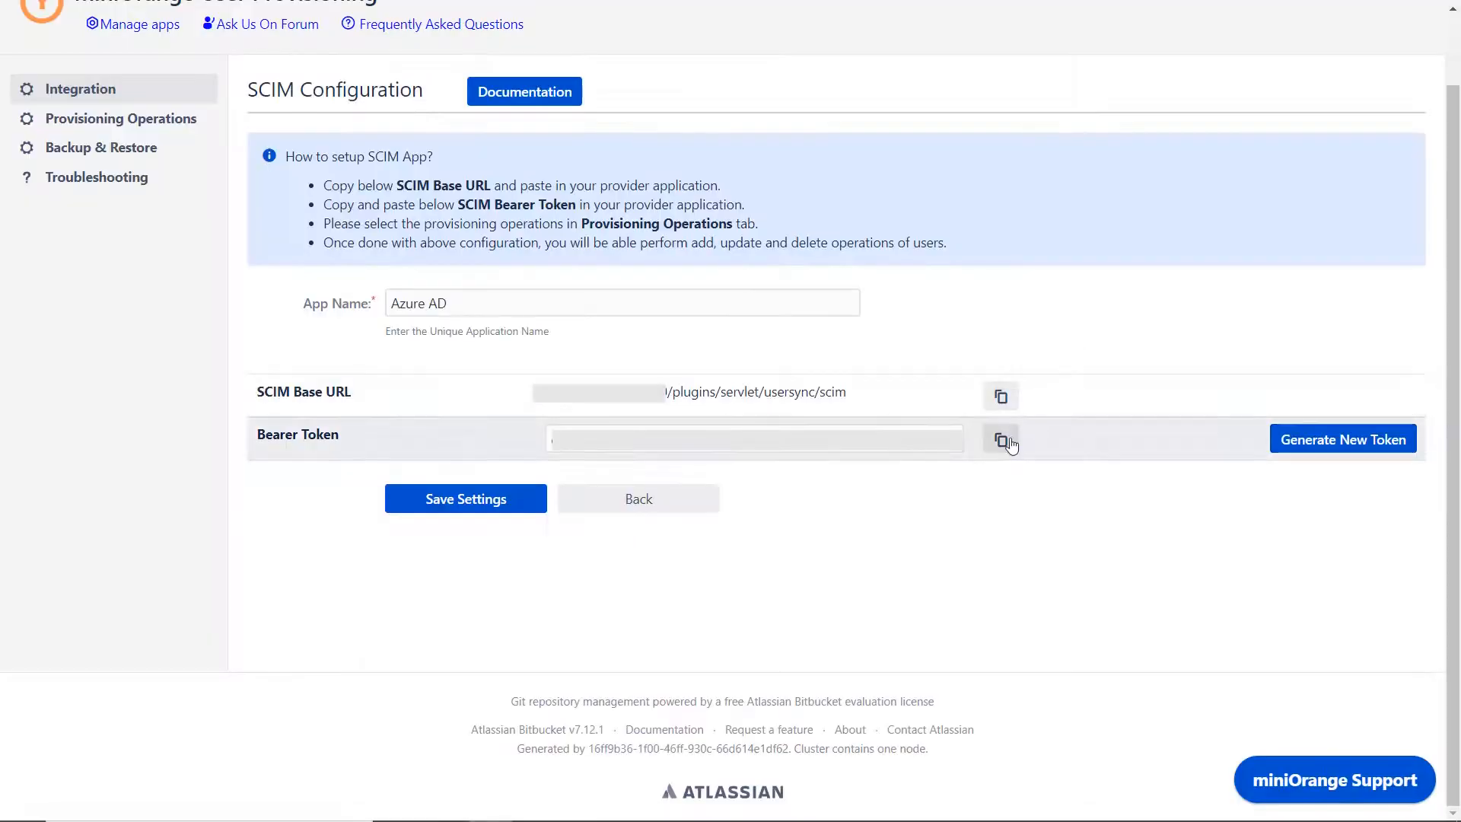
left_click(997, 444)
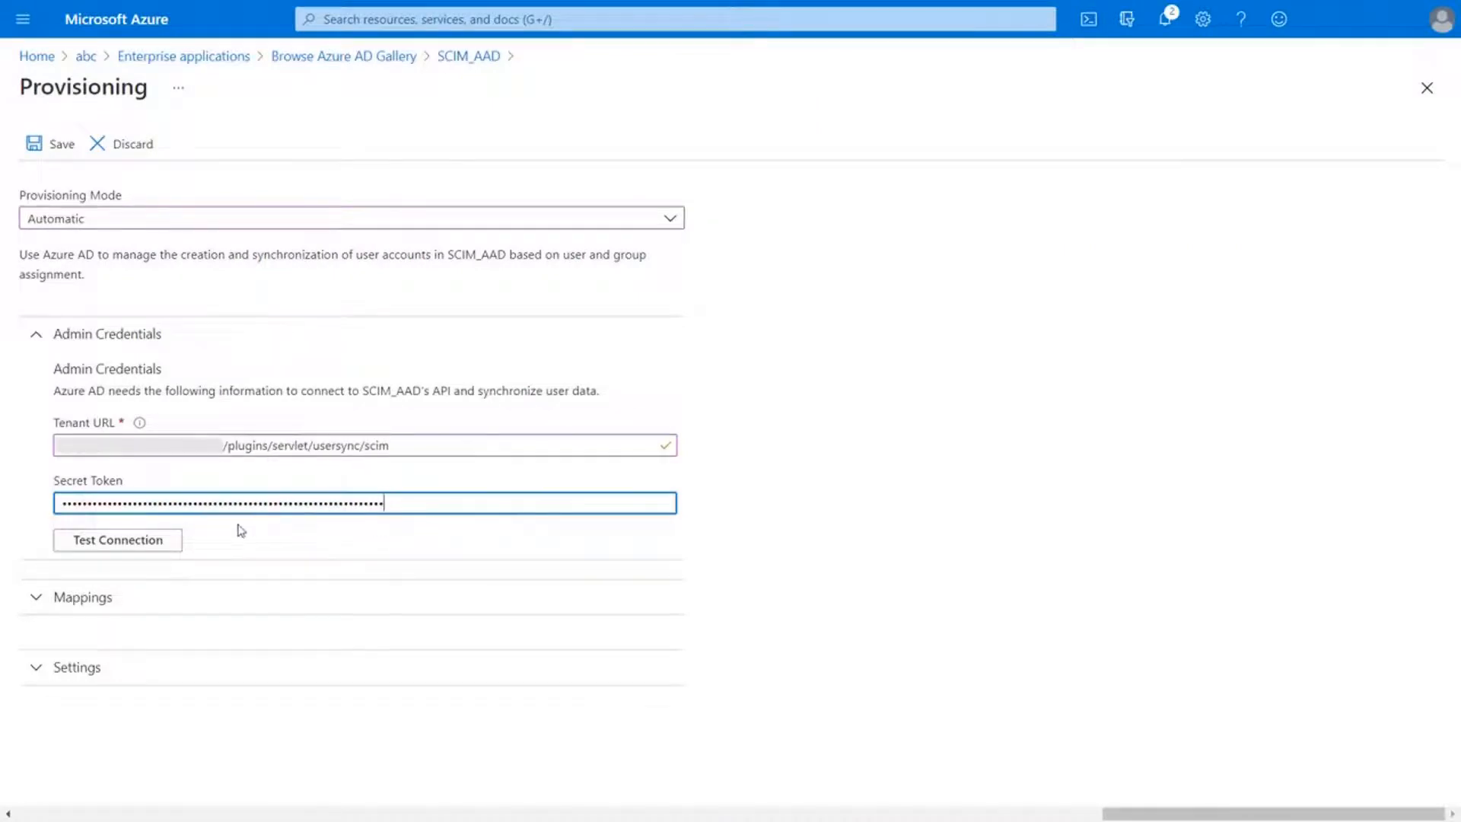
left_click(147, 556)
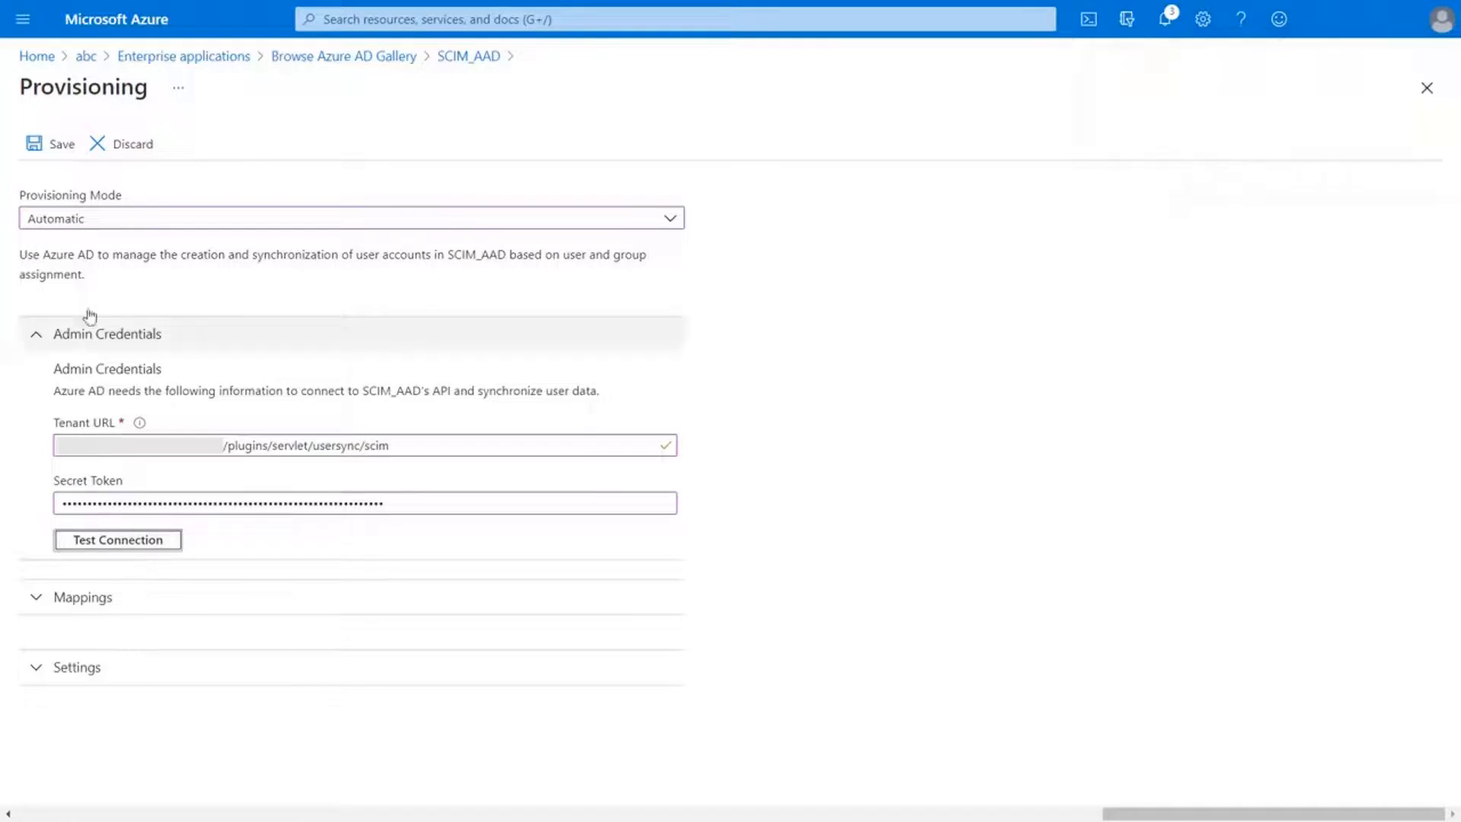
left_click(61, 153)
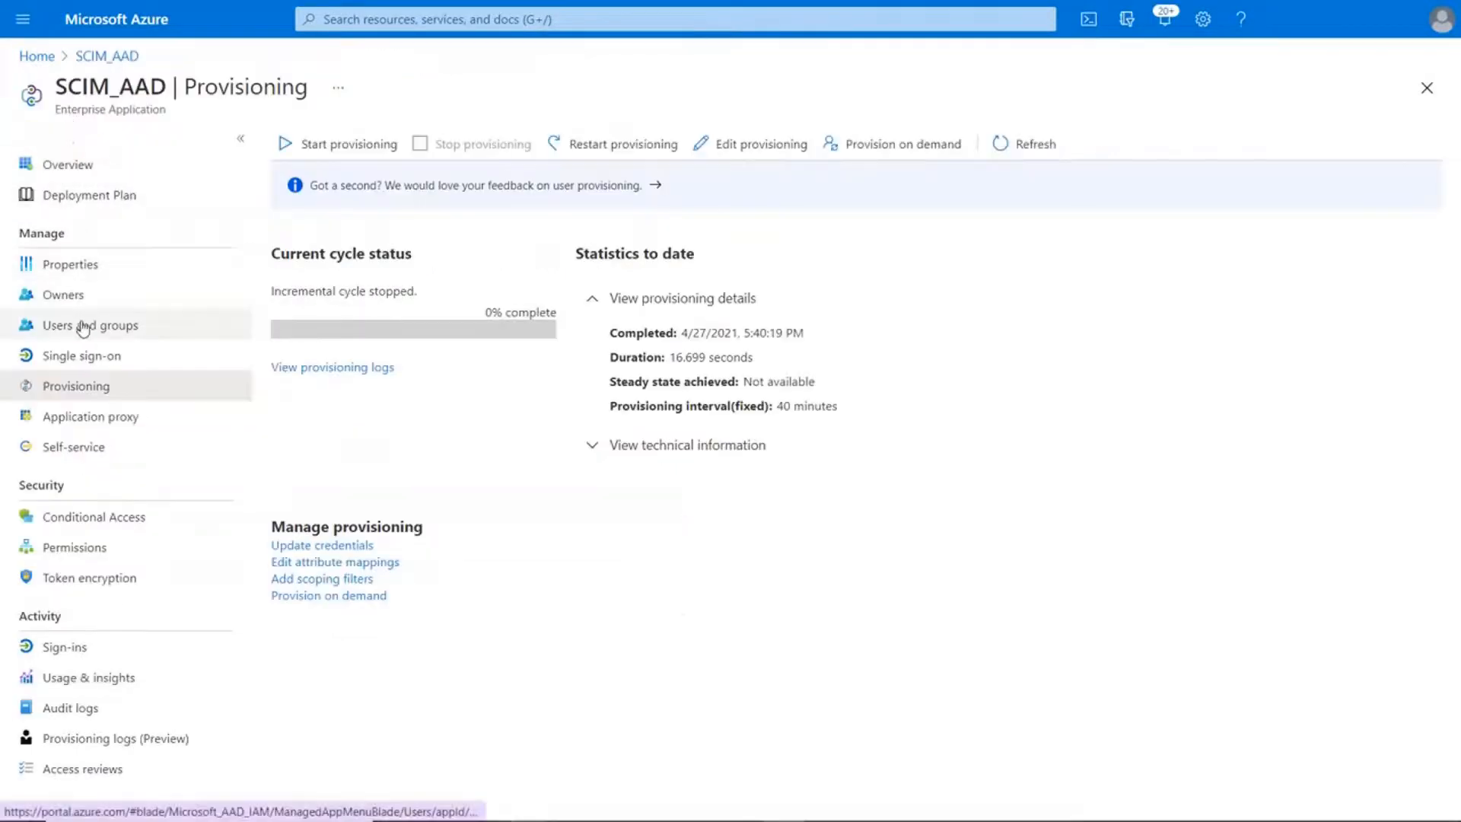
Assign the SCIM_Users group to the SCIM_AAD application, finding it with the search term SCIM.
left_click(155, 335)
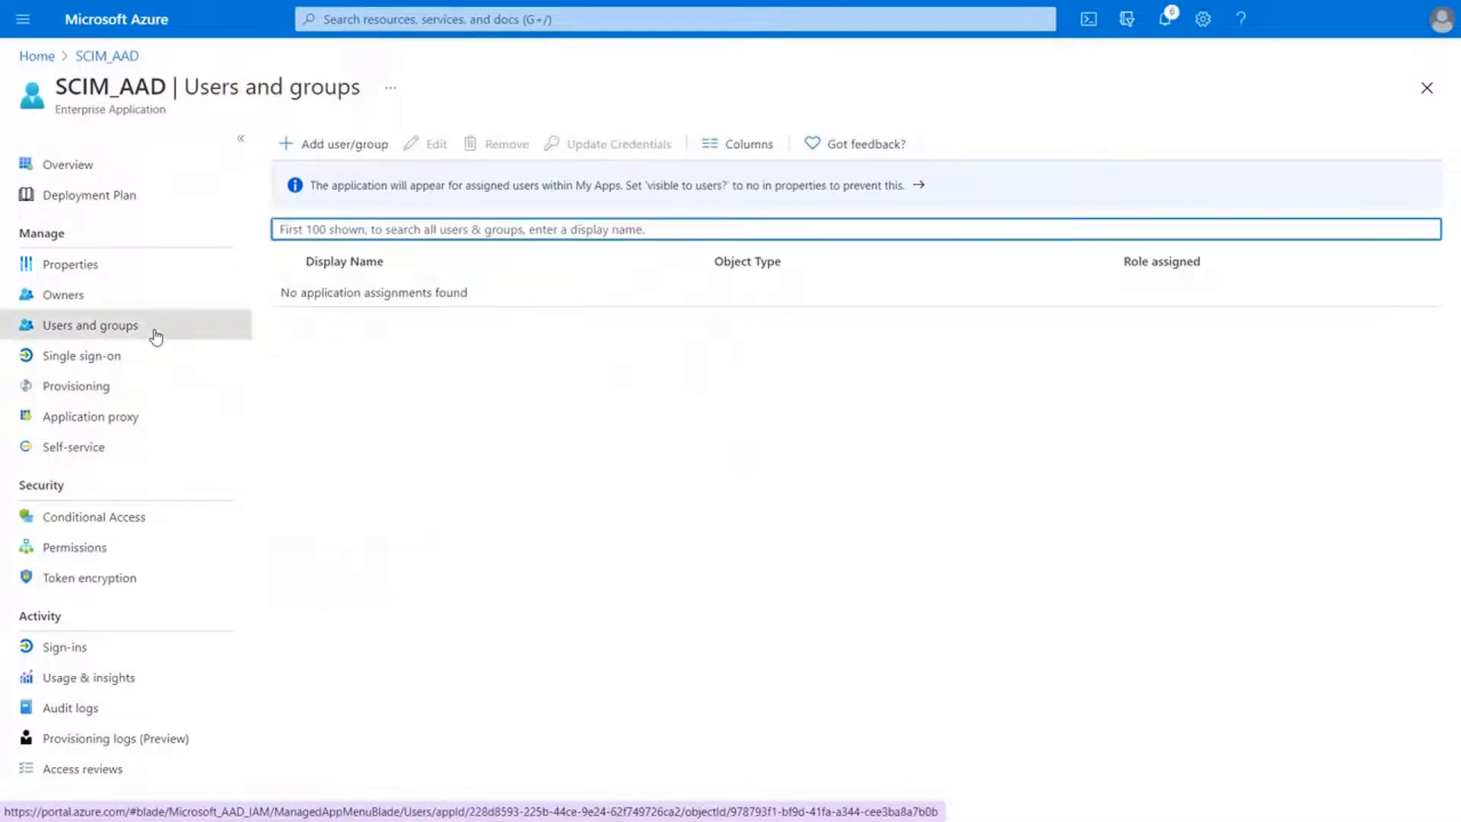
left_click(338, 144)
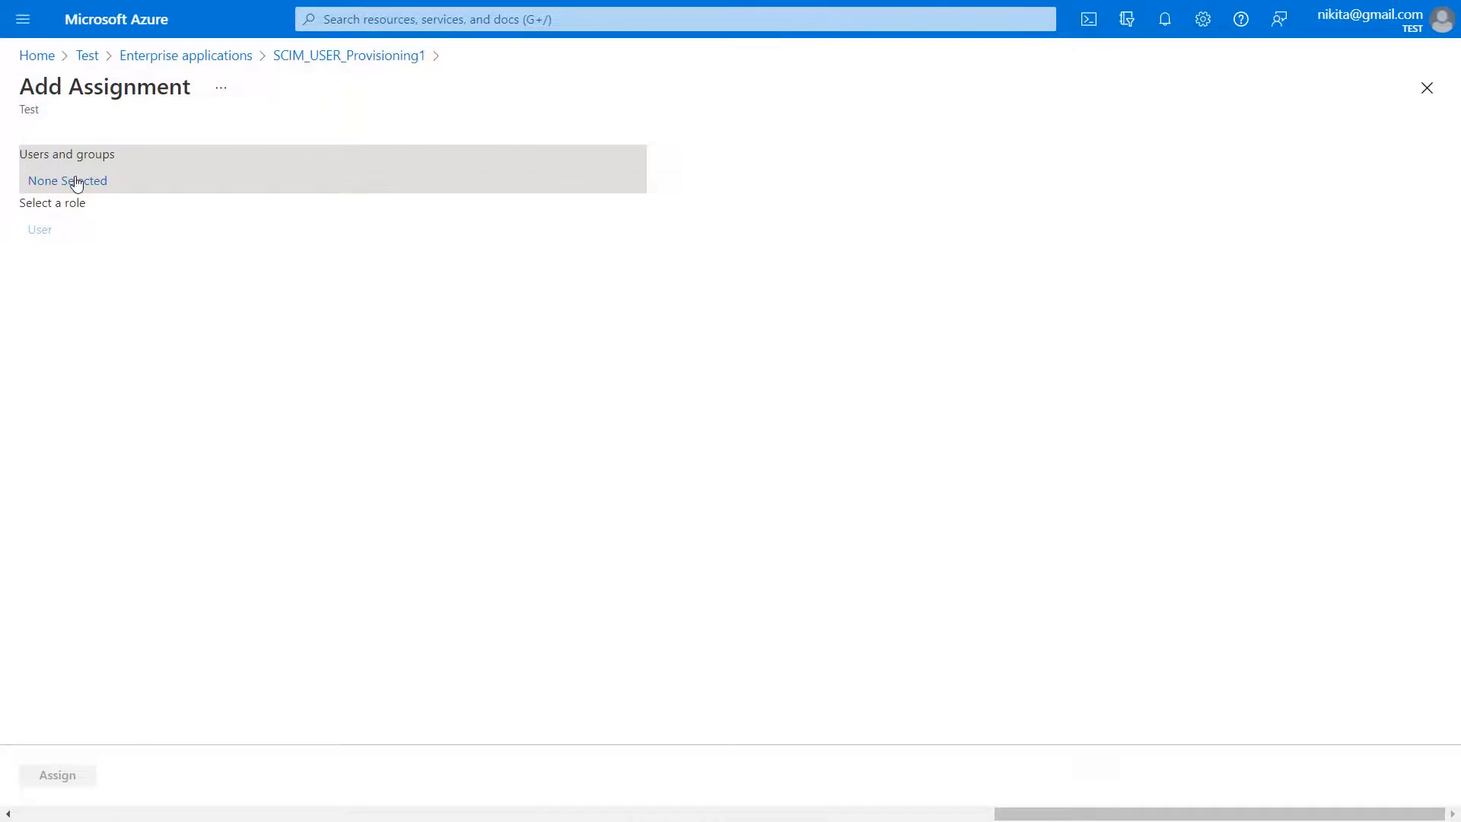
left_click(76, 181)
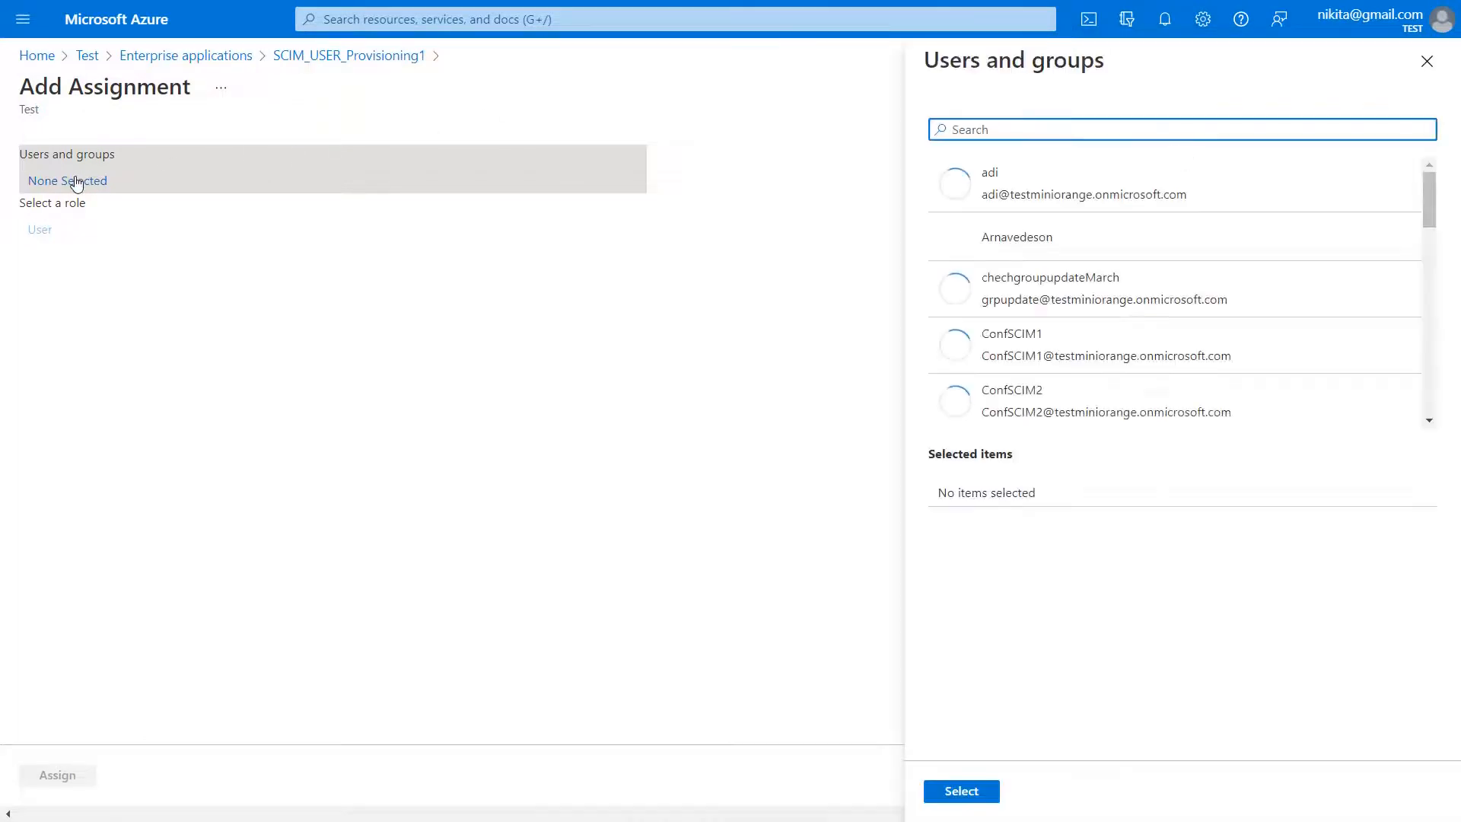
type("SCIM")
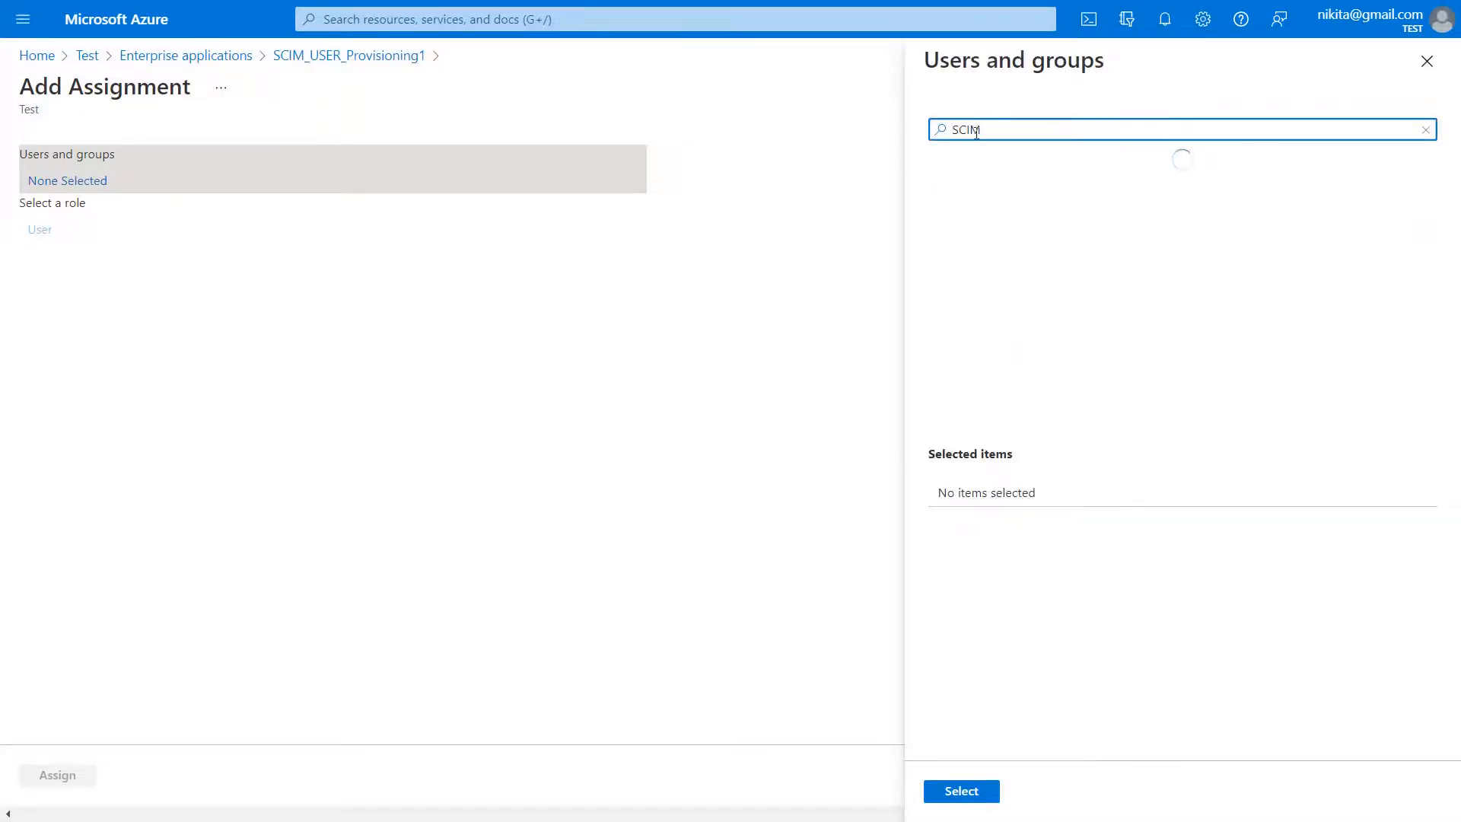
left_click(987, 189)
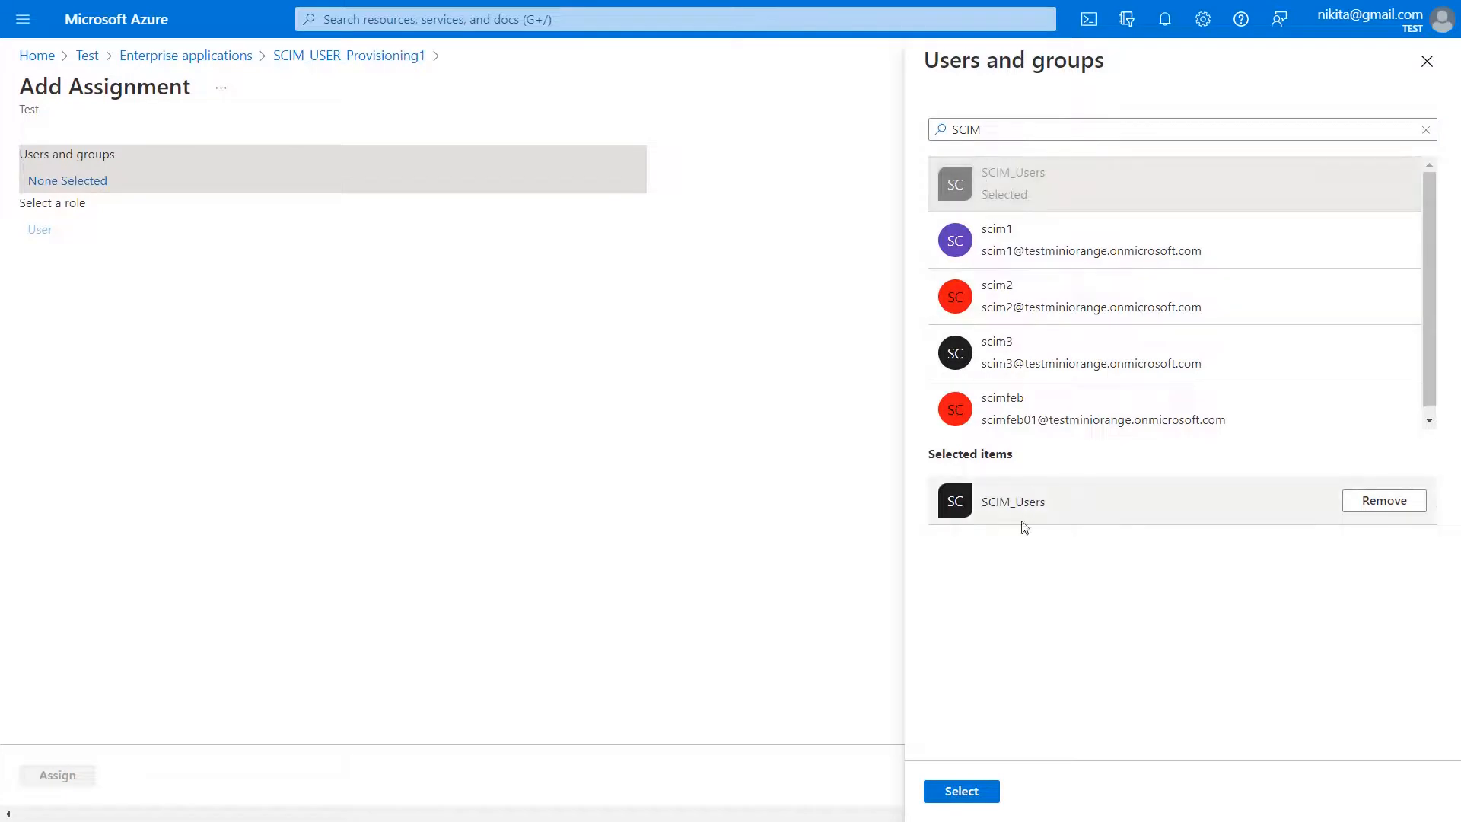
left_click(961, 793)
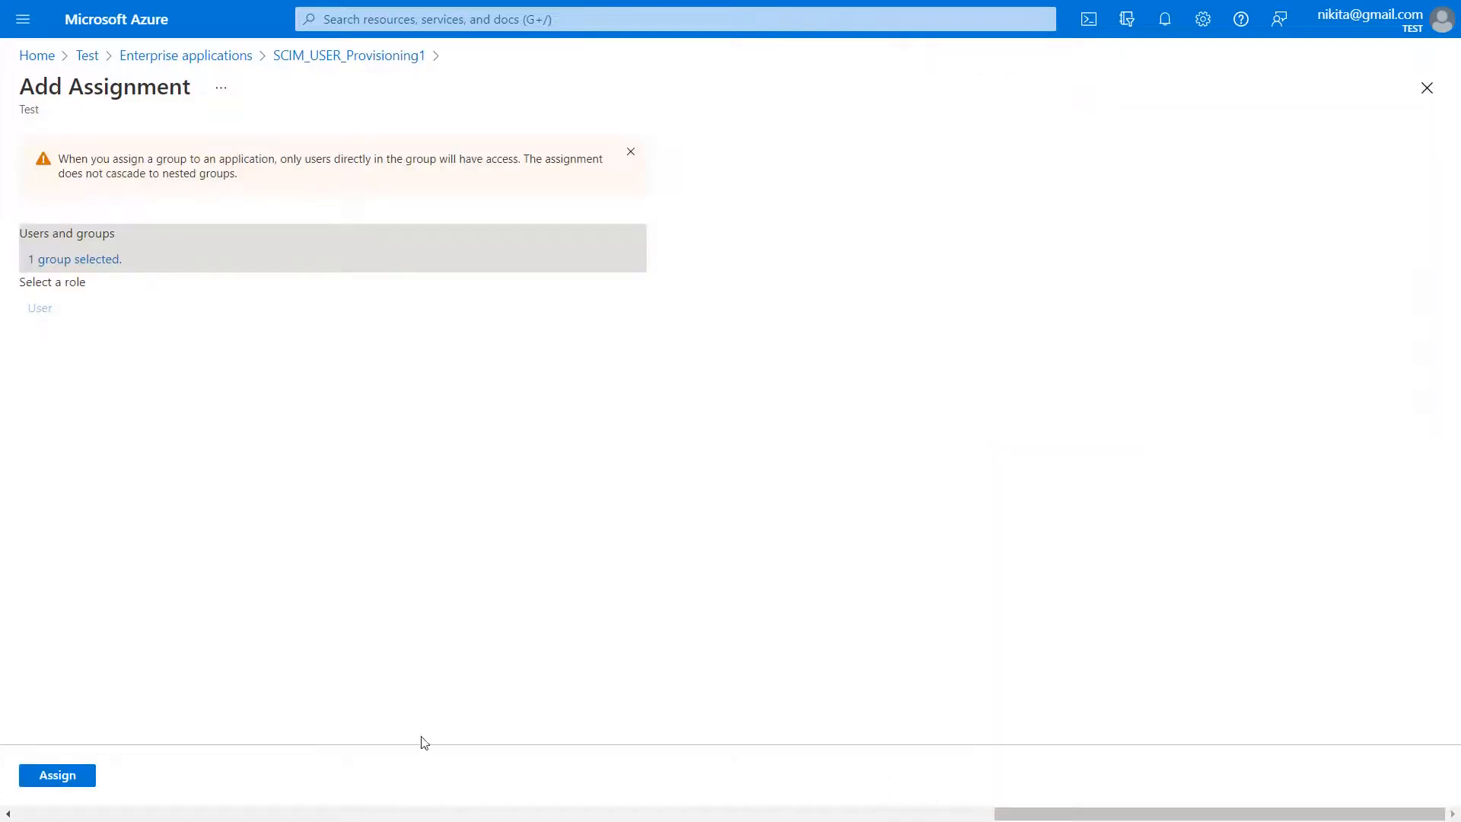
left_click(64, 775)
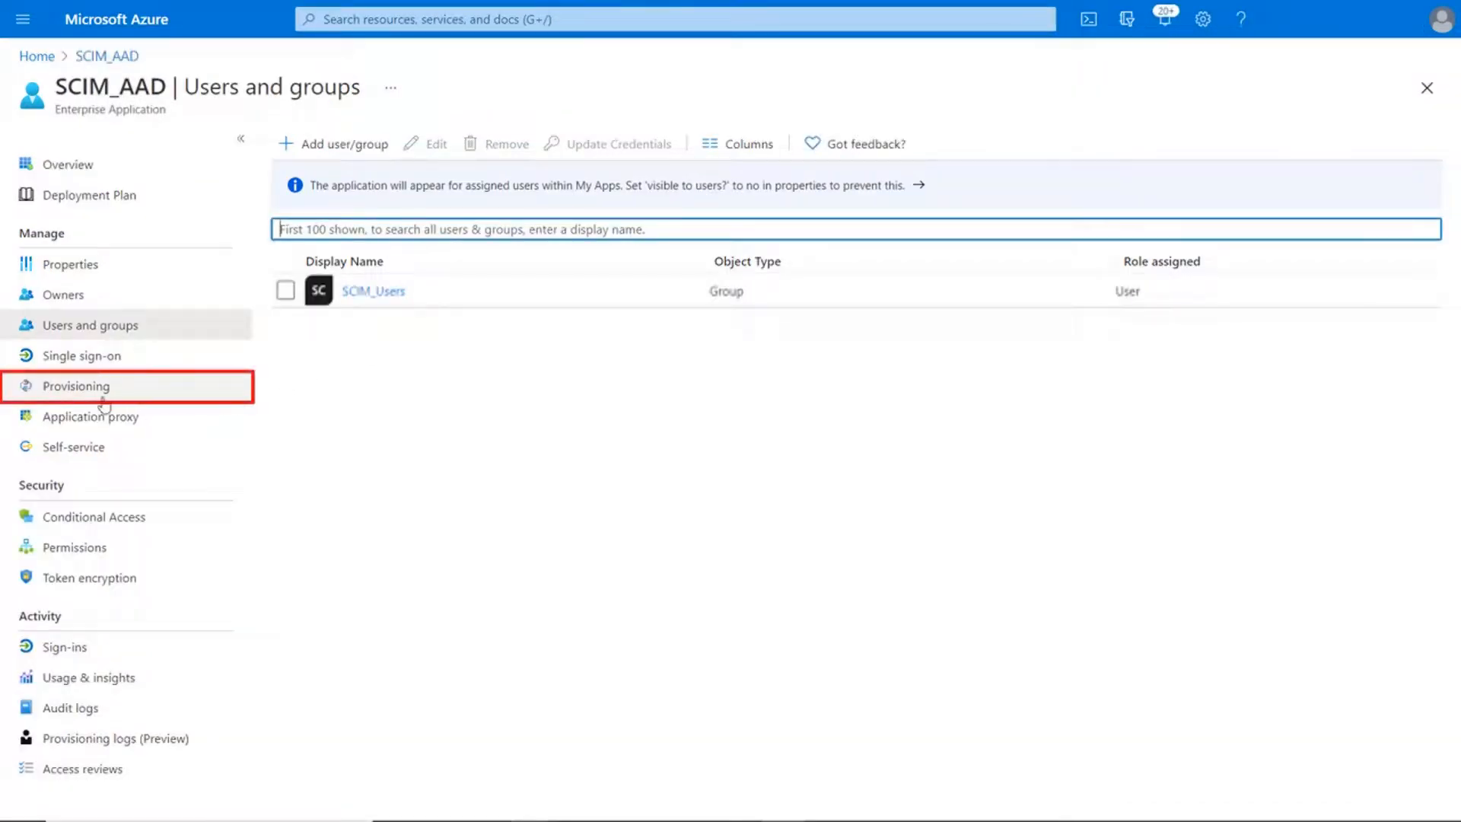
Start provisioning for the SCIM_AAD application and expand its provisioning details.
left_click(97, 394)
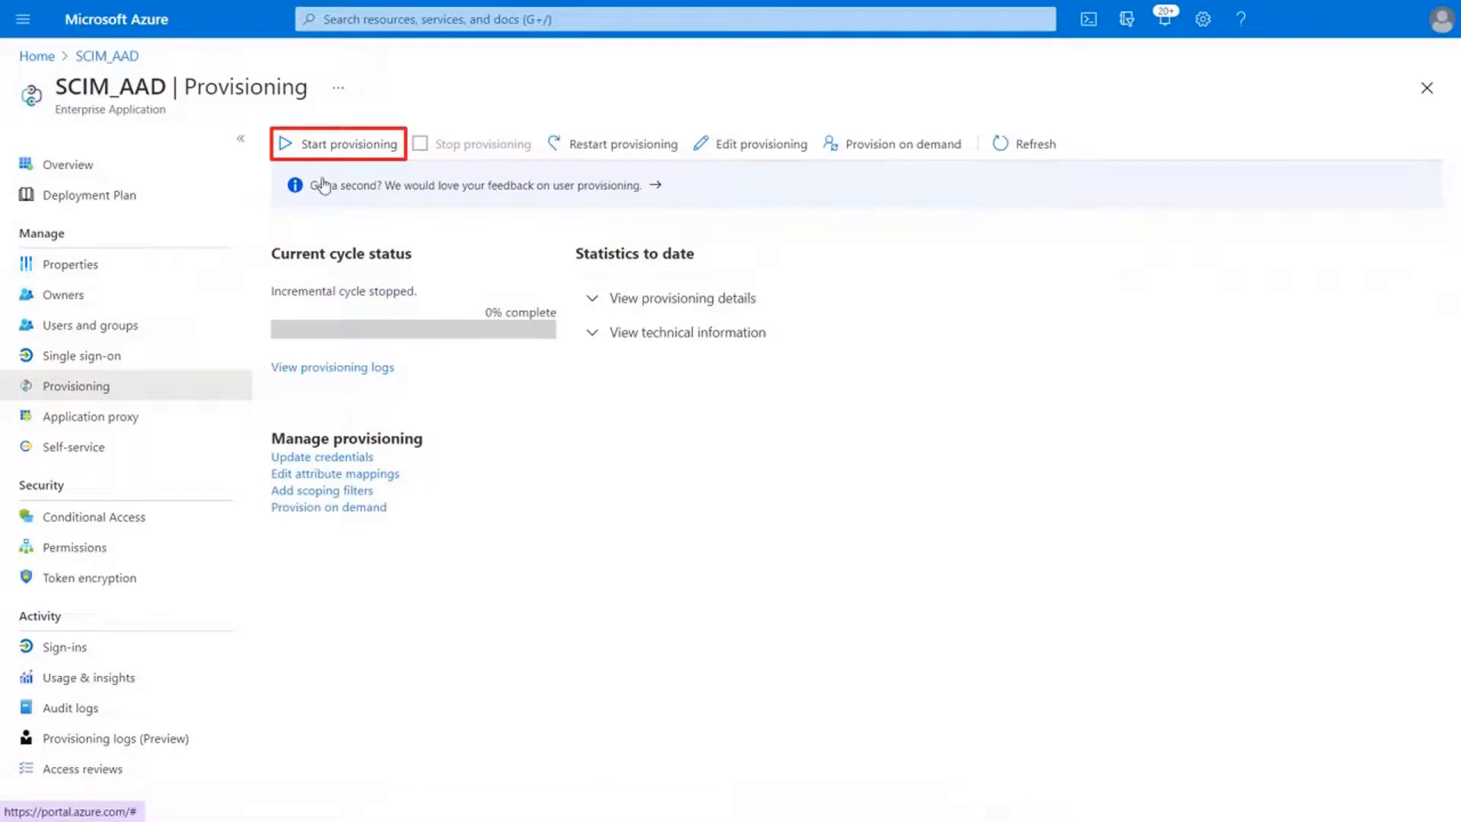
left_click(344, 144)
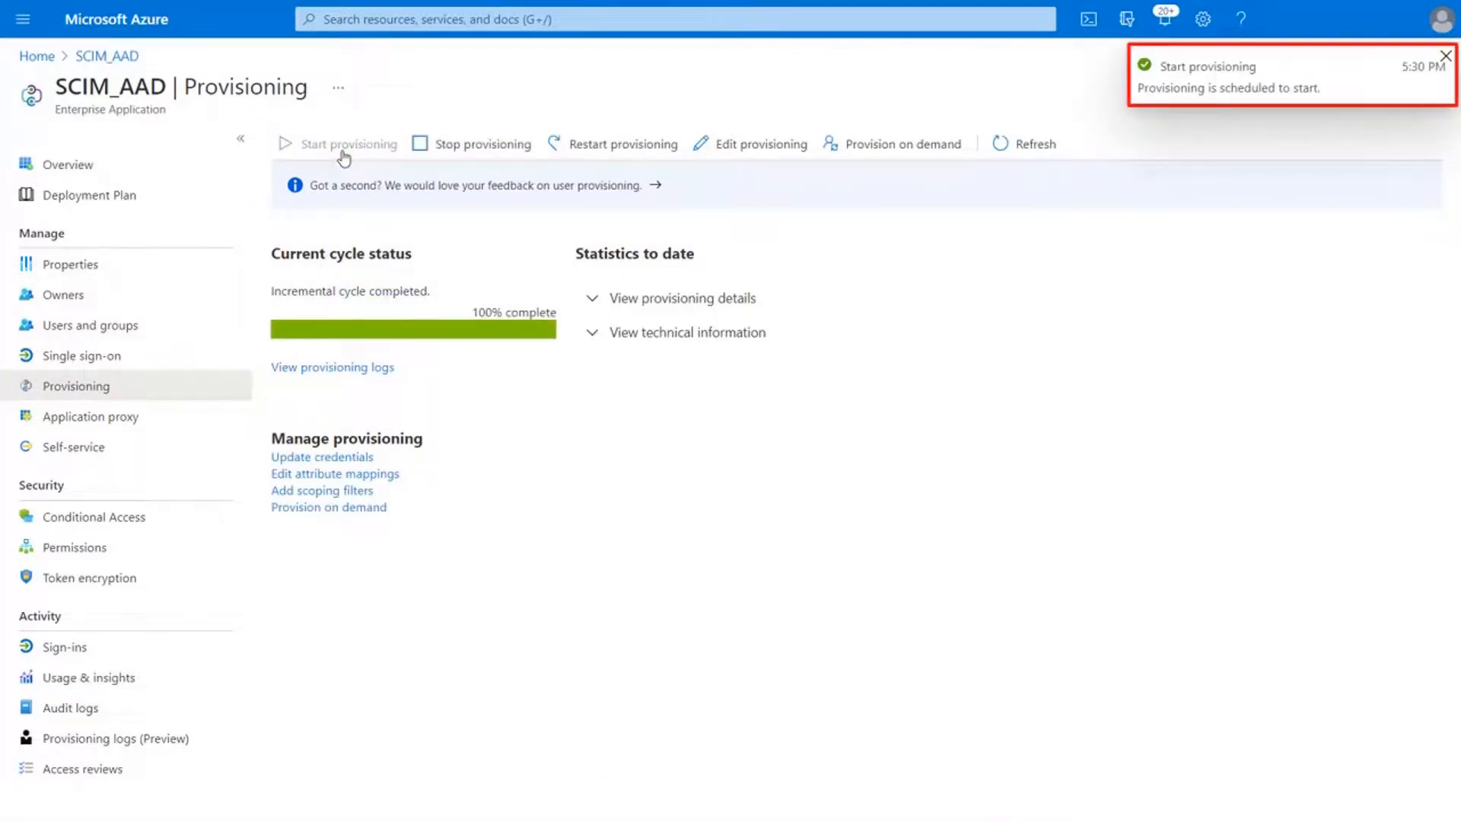
left_click(595, 302)
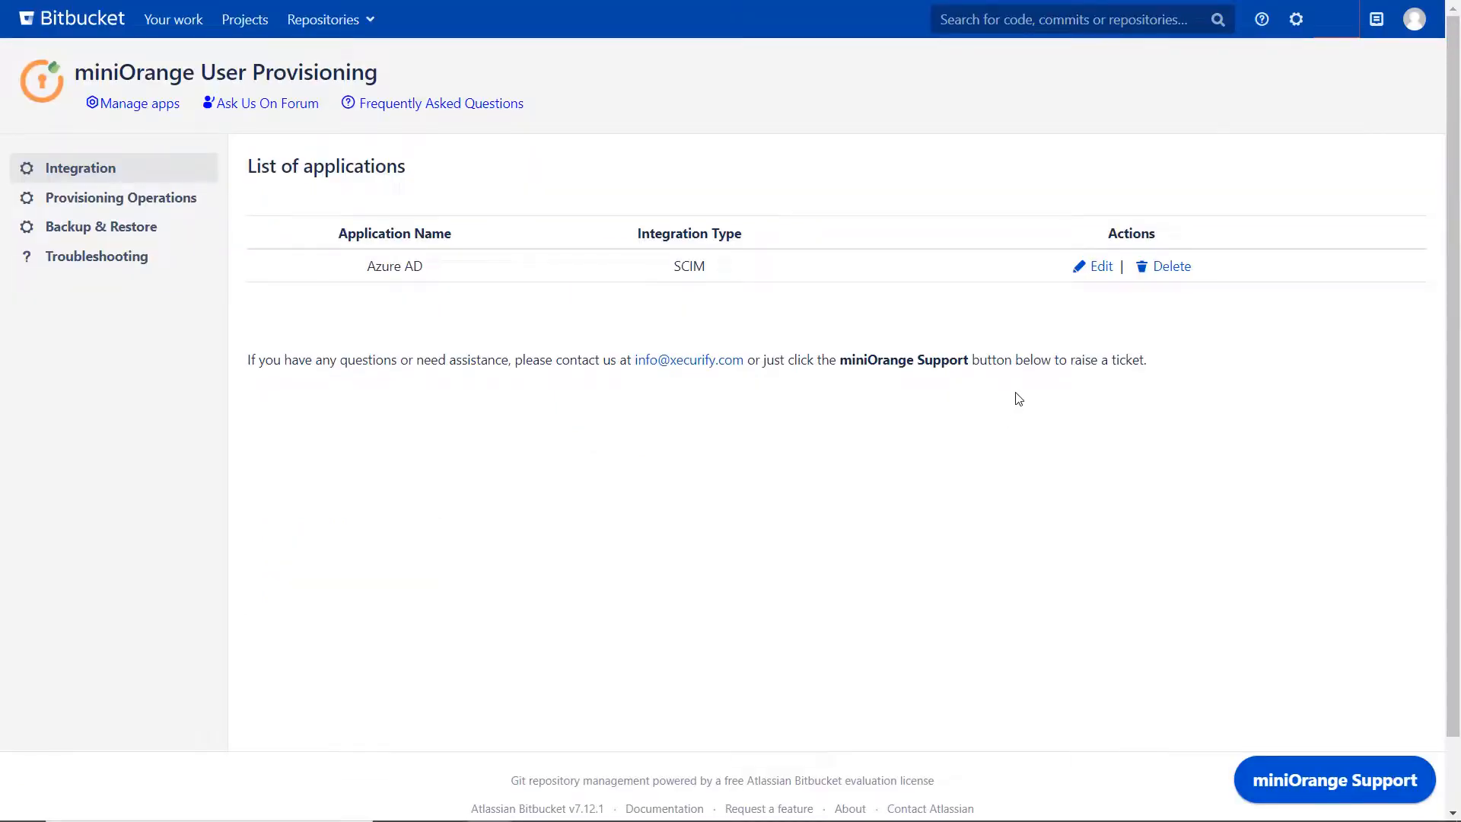
Switch to Bitbucket and open its administration overview.
left_click(1288, 28)
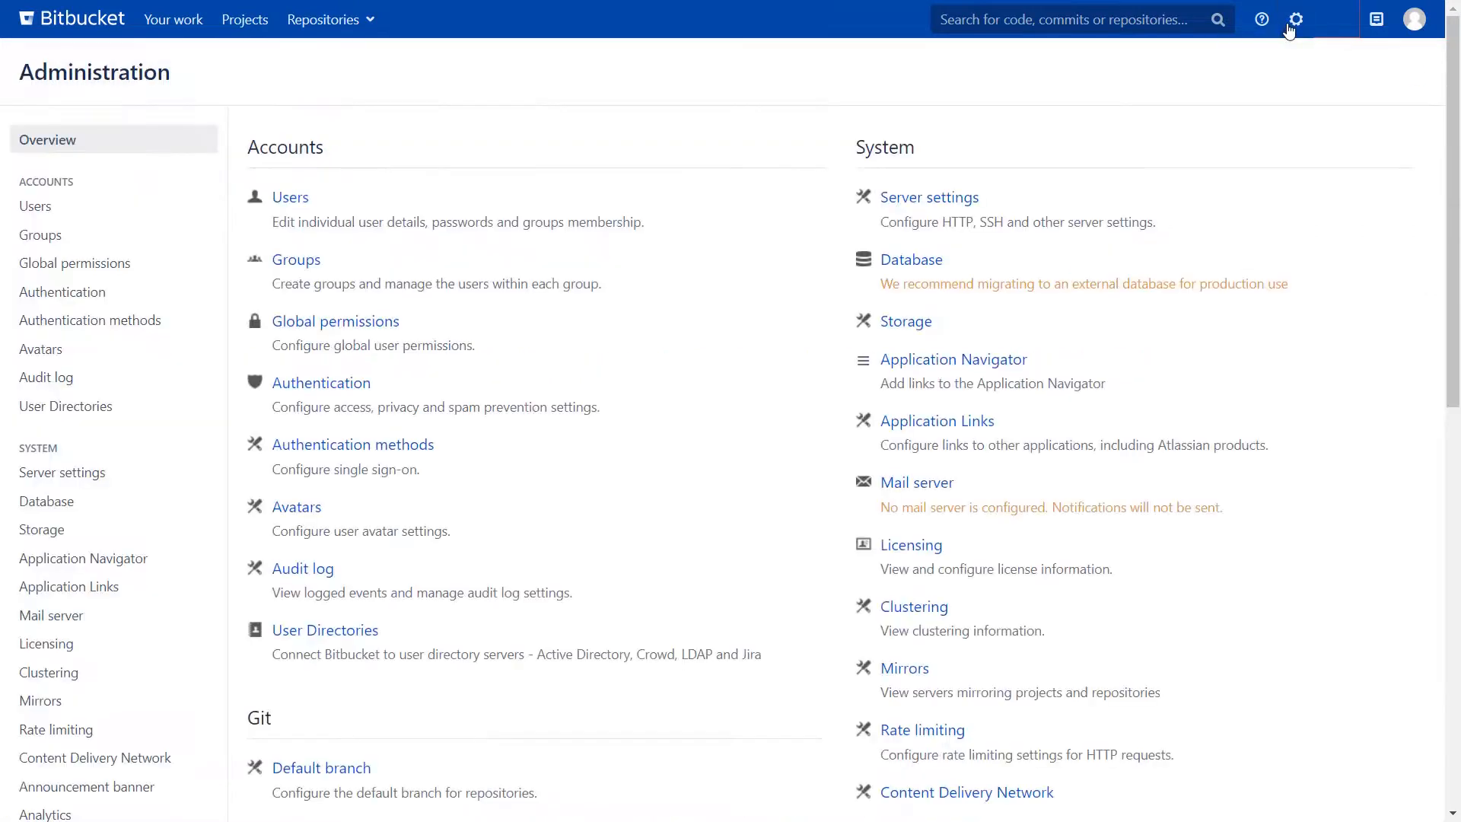